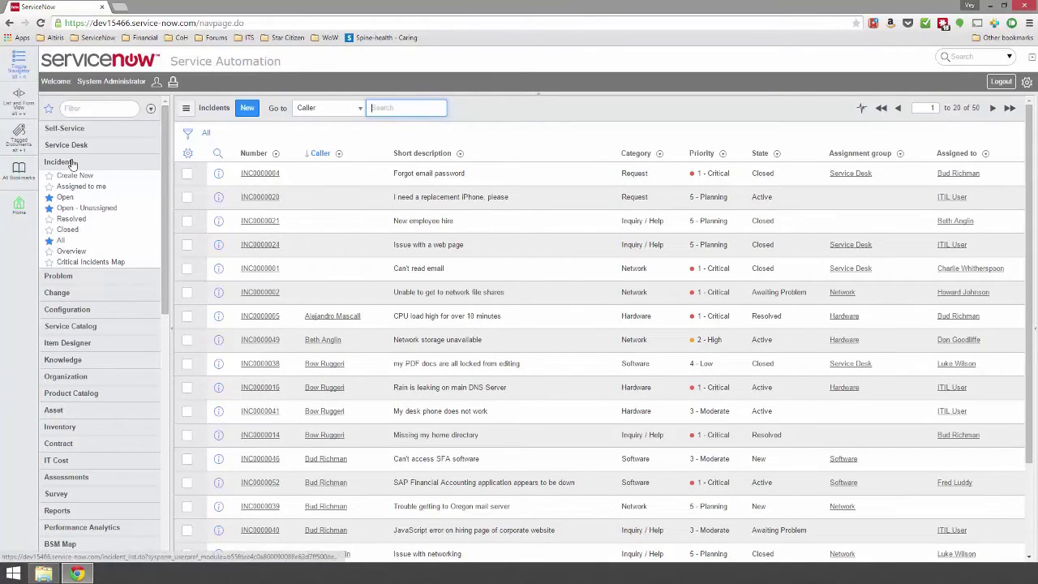
# List all incidents, the open ones and the open unassigned ones, and cut the last list's filter back to Active = true.
pyautogui.click(60, 241)
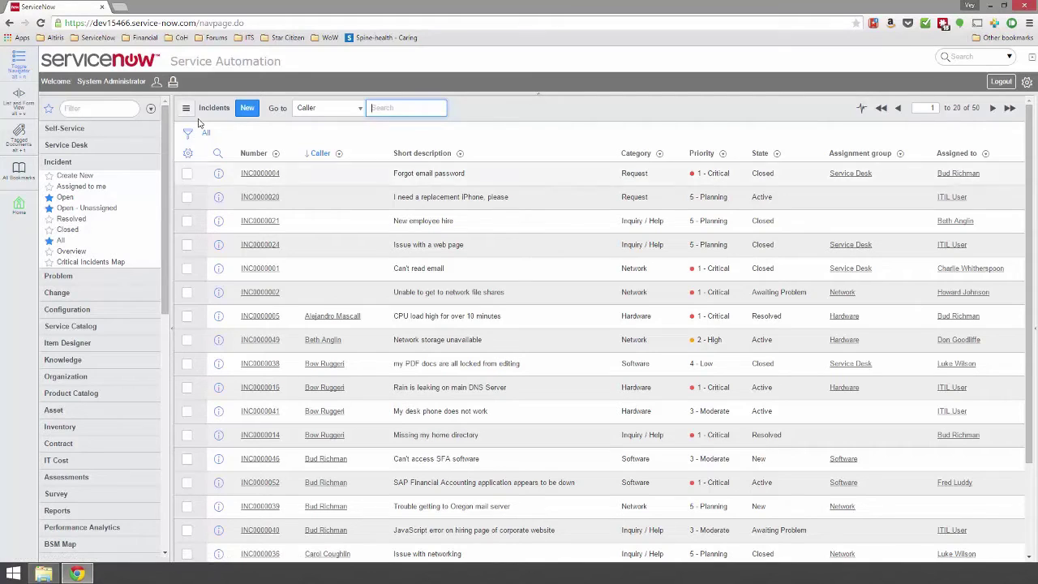
pyautogui.click(64, 198)
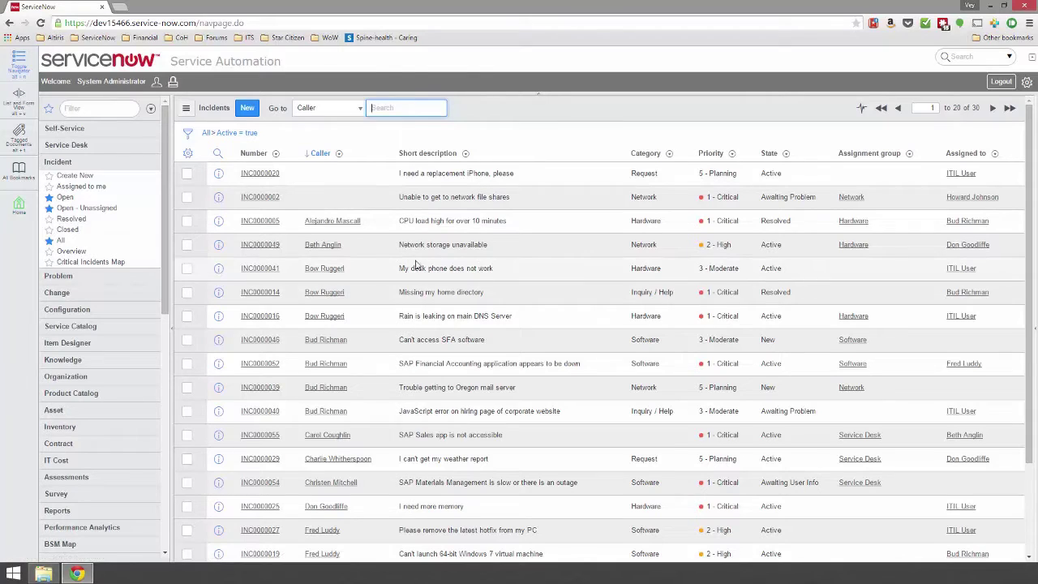
pyautogui.click(81, 210)
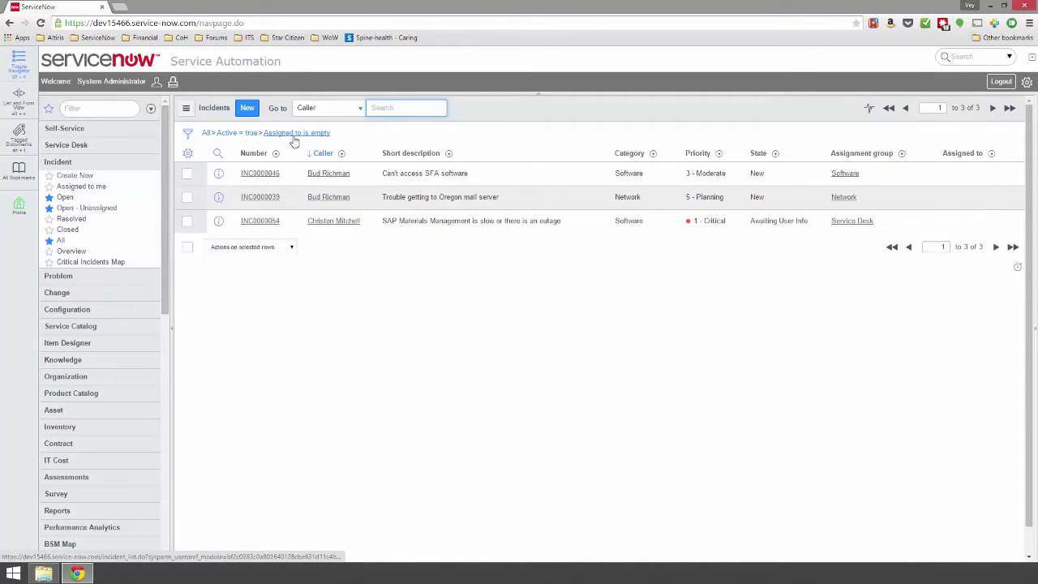
pyautogui.click(235, 133)
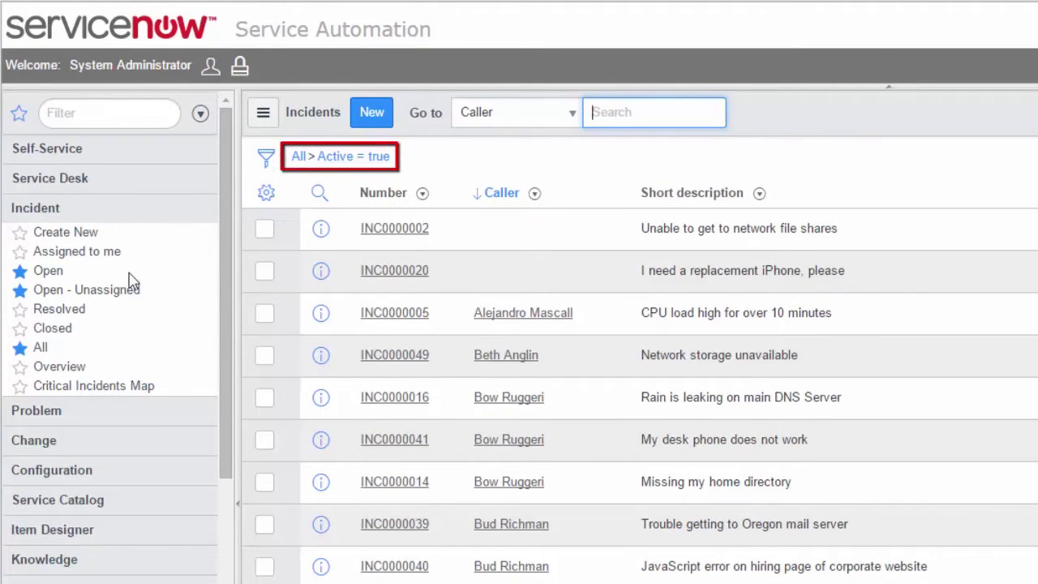
# List the open and the open unassigned incidents, and clear every filter condition so that all incidents are listed.
pyautogui.click(49, 276)
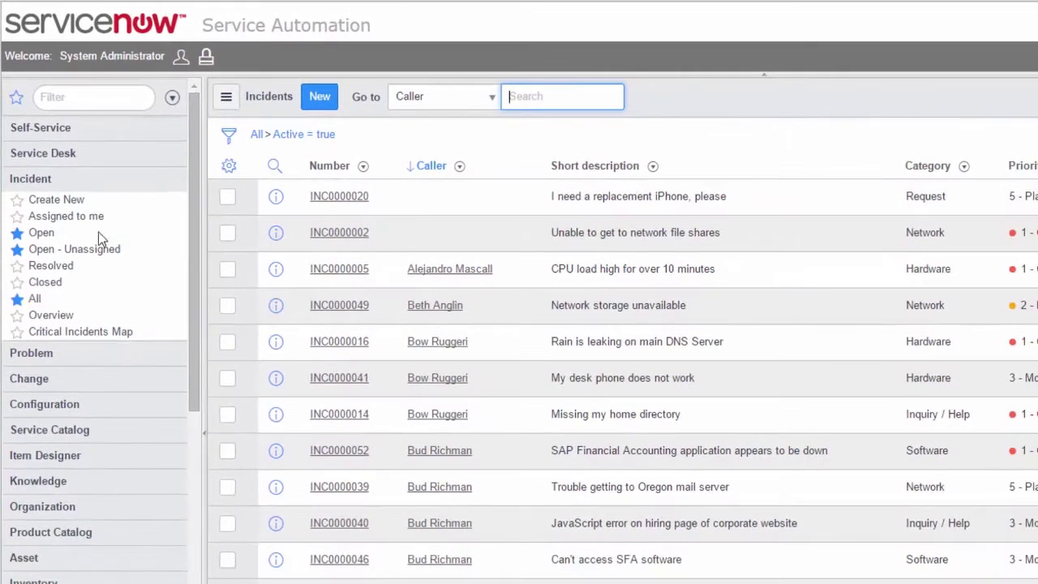
pyautogui.click(55, 250)
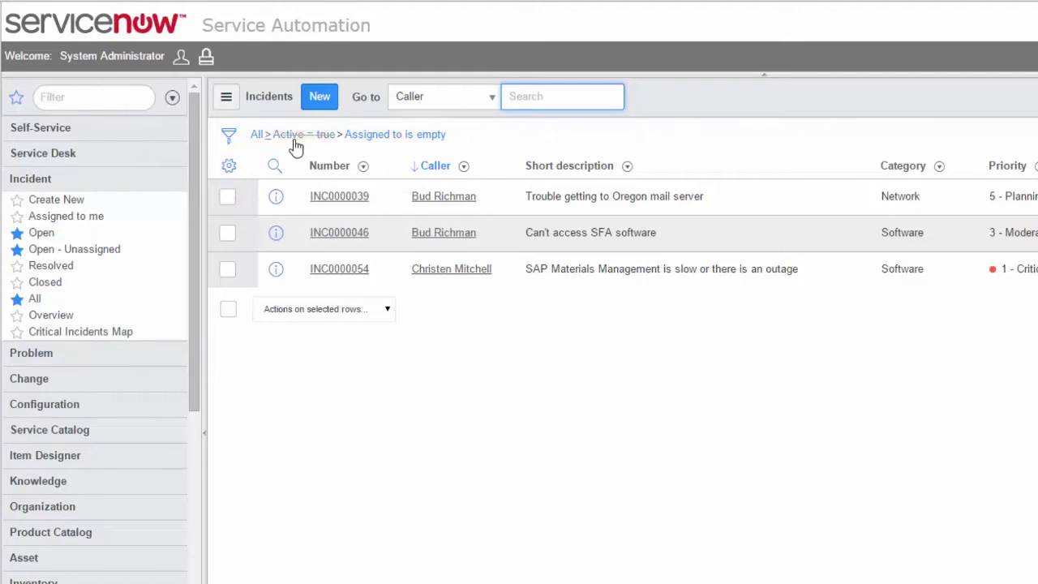
pyautogui.click(408, 137)
pyautogui.click(256, 136)
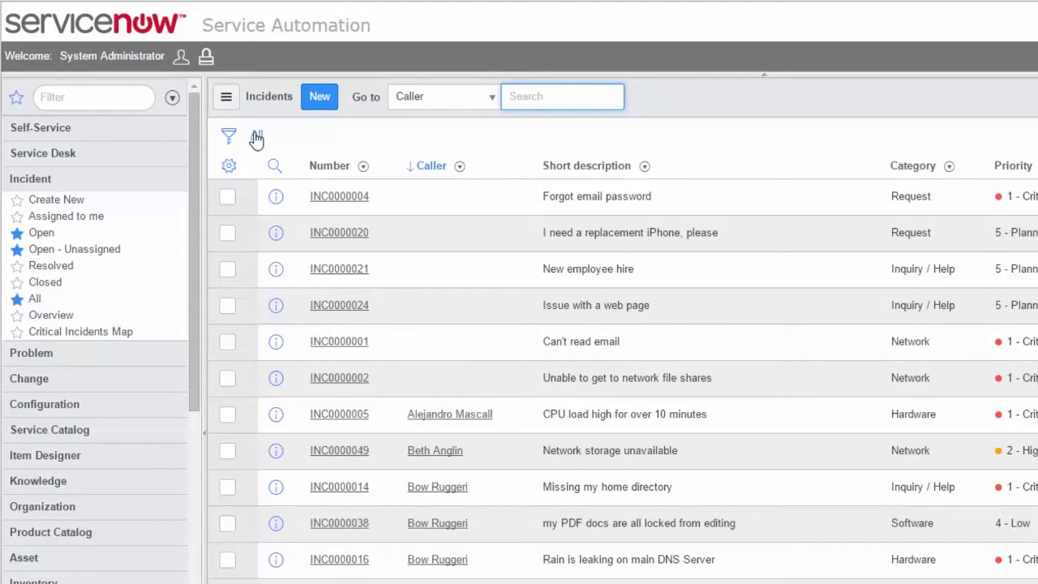
# Cut the open unassigned incidents' filter back to Active = true, then reload that list and remove only its Active = true condition.
pyautogui.click(81, 252)
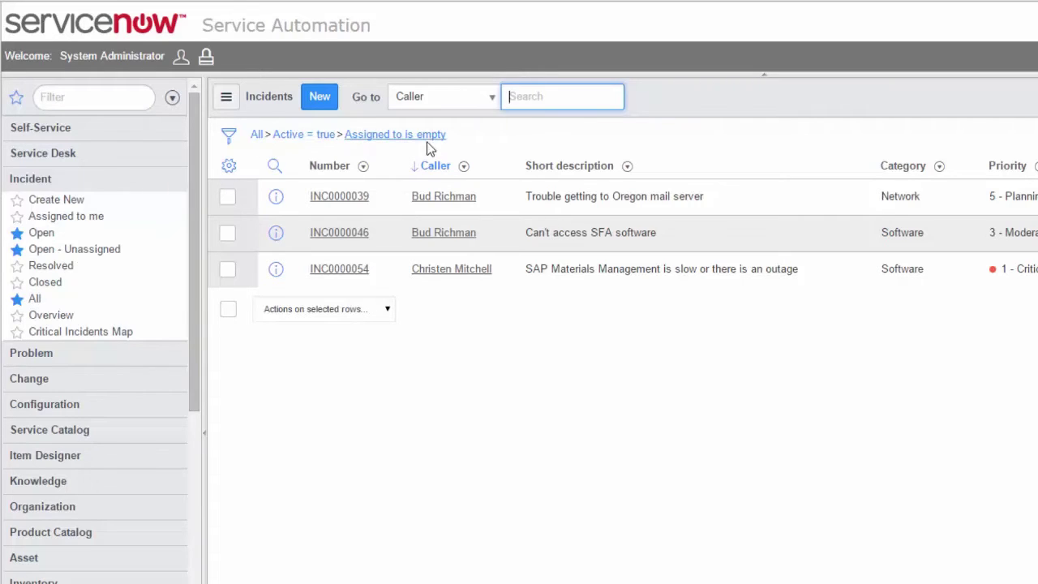
pyautogui.click(306, 139)
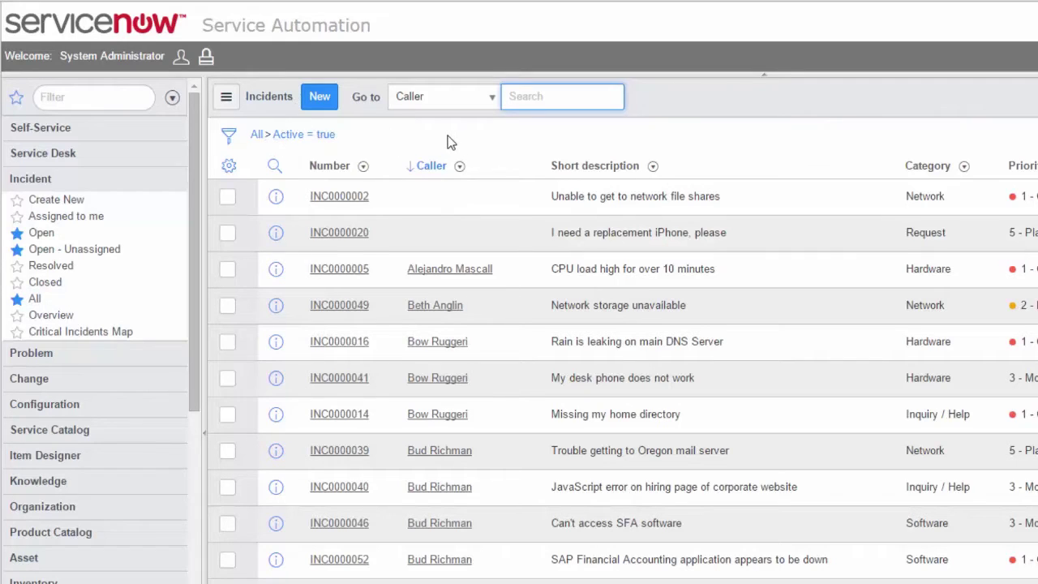
pyautogui.click(74, 250)
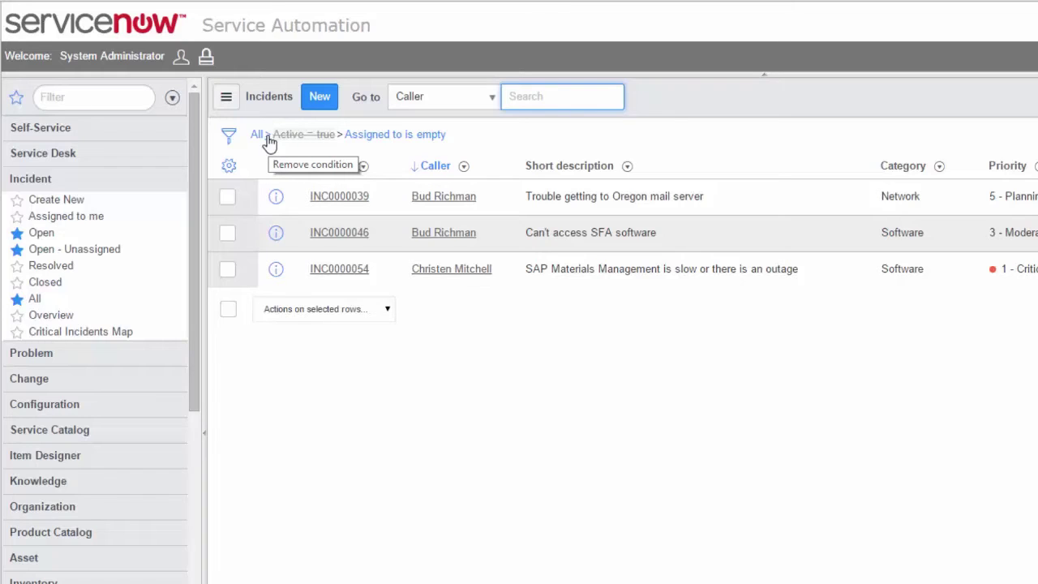
pyautogui.click(270, 142)
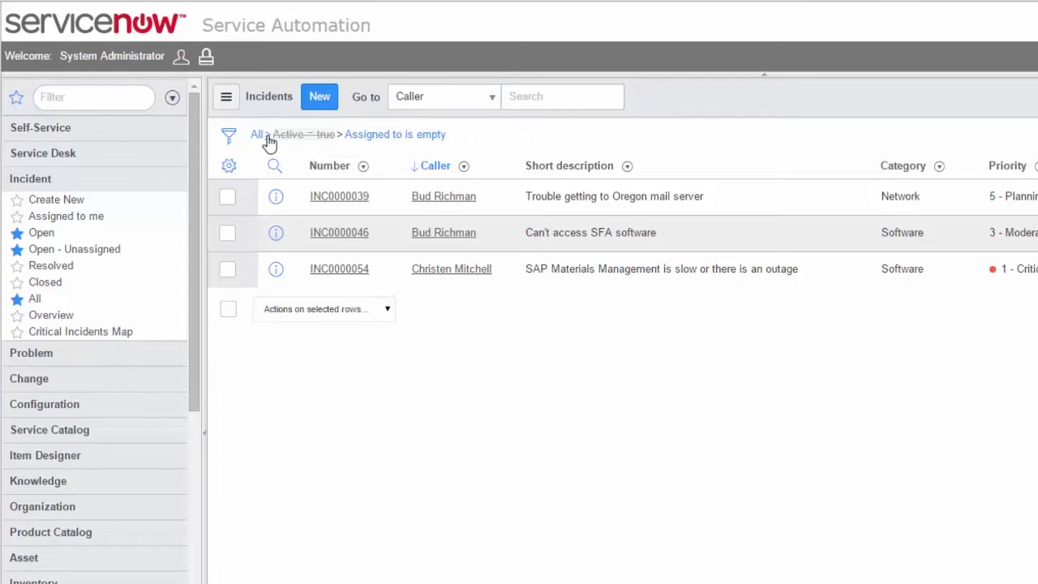
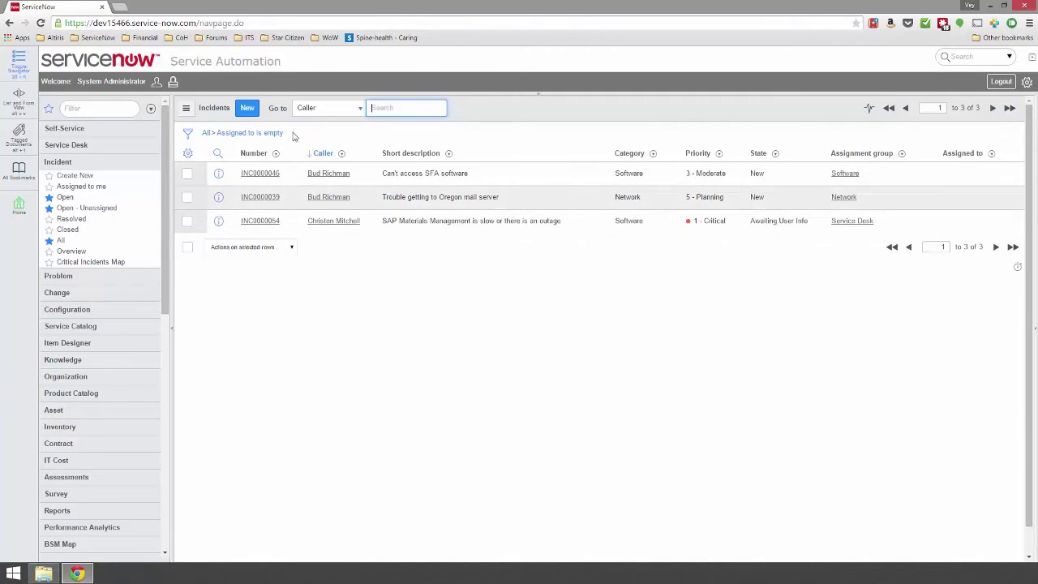
# Clear the filter to list all incidents and show only those matching priority 1 - Critical.
pyautogui.click(207, 134)
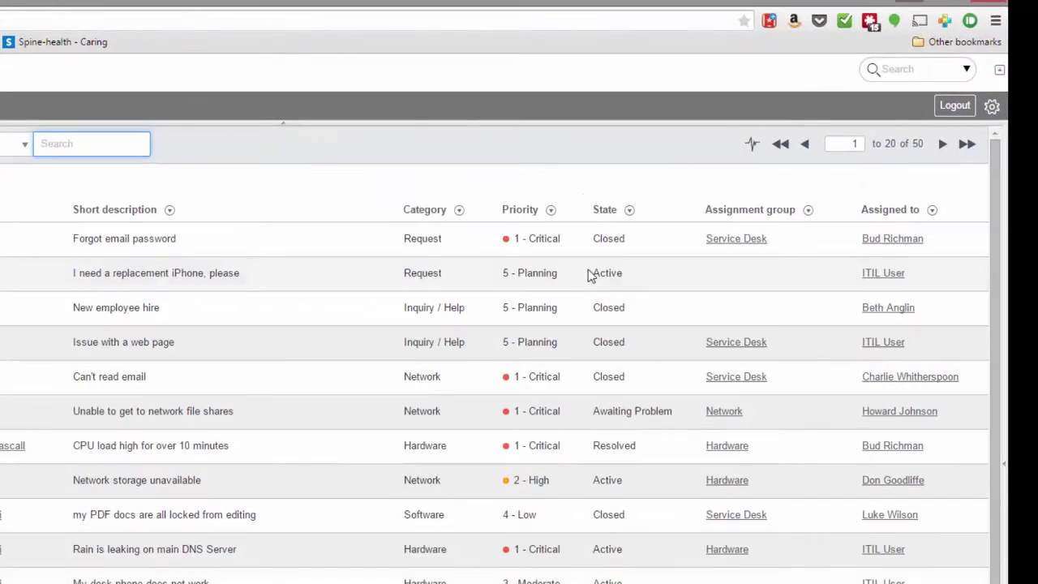
pyautogui.rightClick(542, 240)
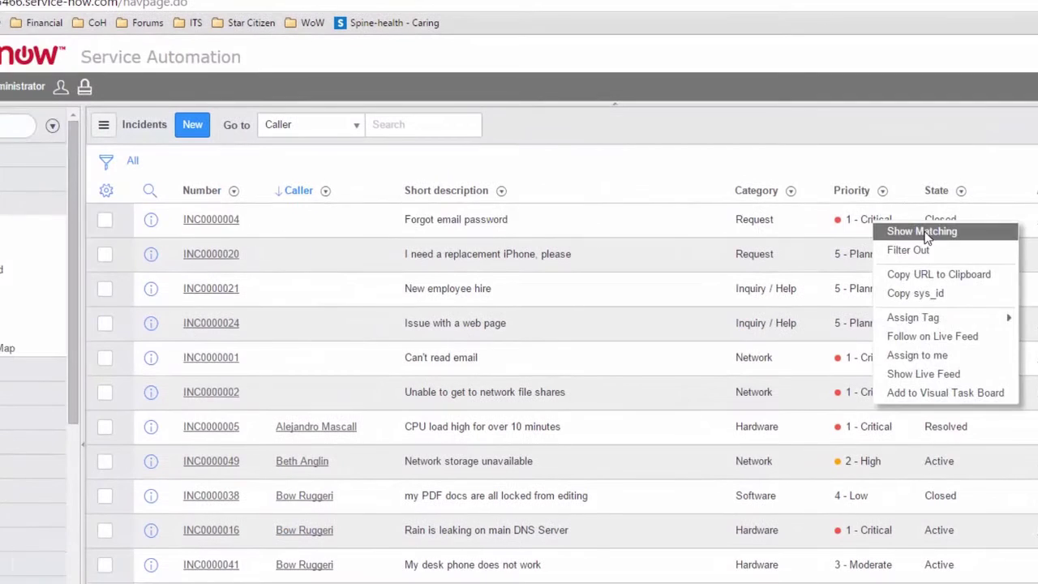
pyautogui.click(593, 254)
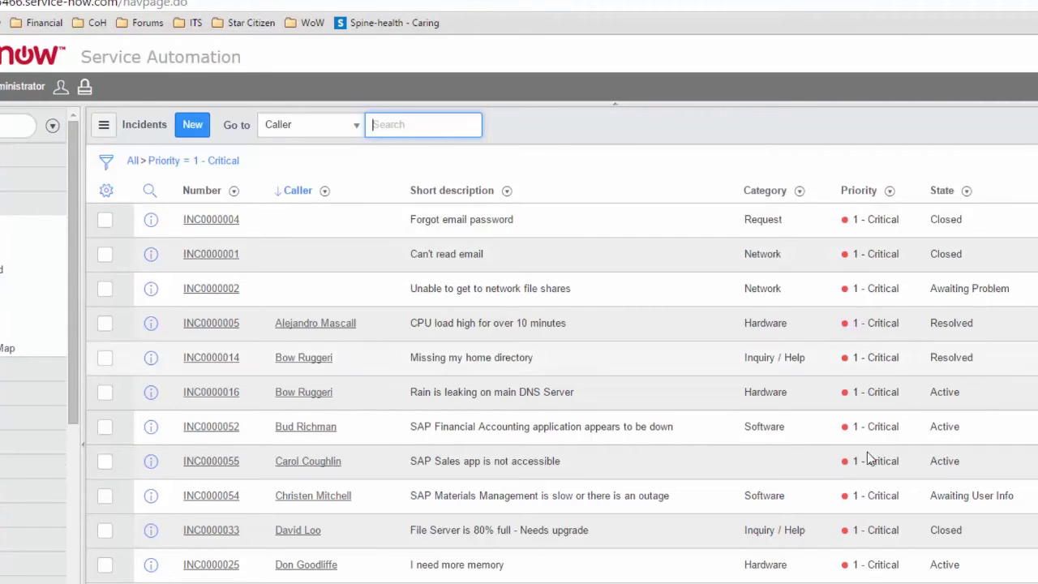
pyautogui.scroll(-2, 864, 502)
pyautogui.scroll(2, 862, 454)
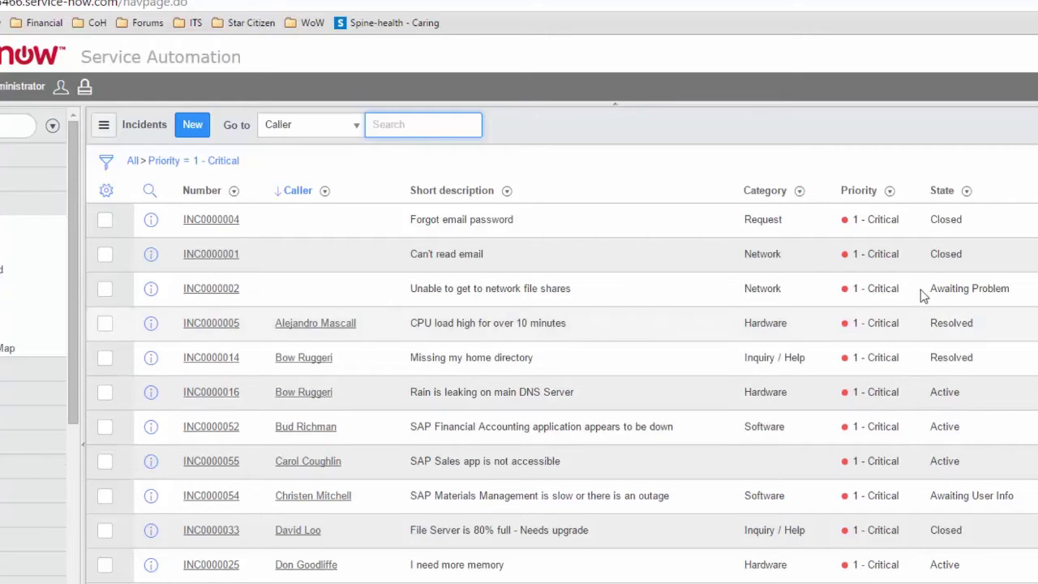
# Filter out the incidents whose state is Closed or Resolved from the critical incidents list.
pyautogui.rightClick(945, 221)
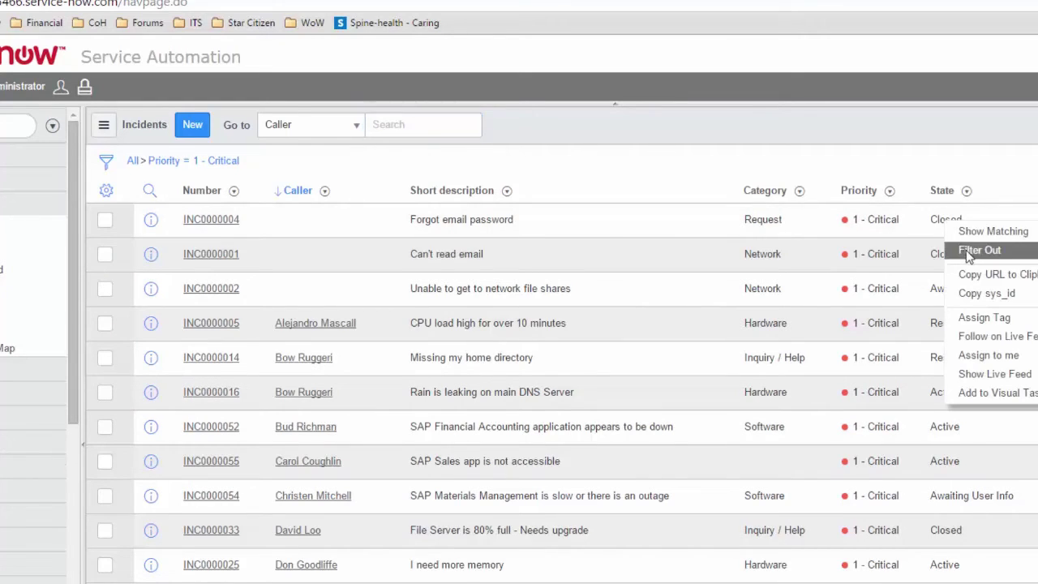
pyautogui.click(889, 218)
pyautogui.rightClick(885, 219)
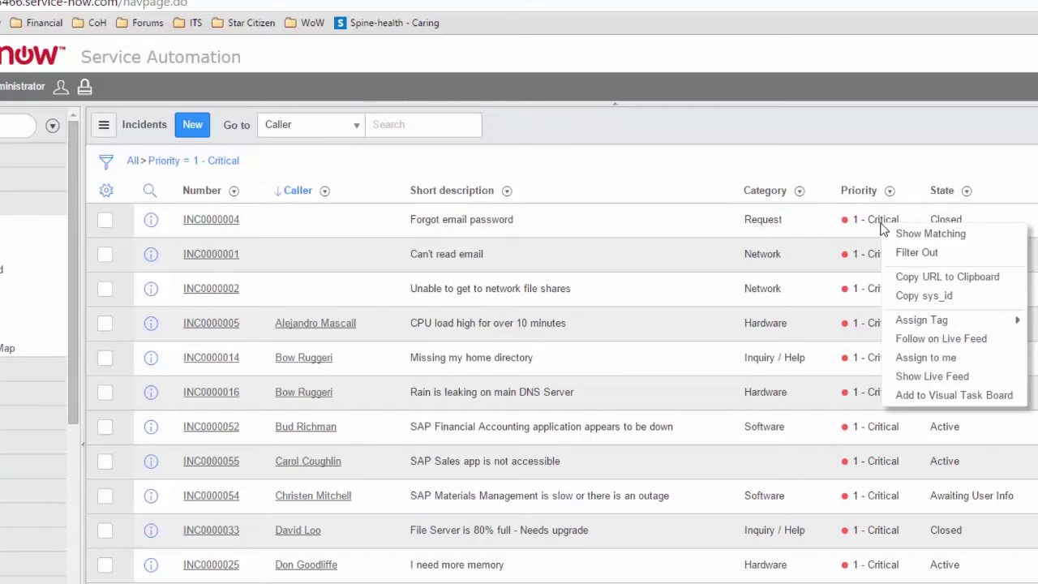
pyautogui.click(884, 219)
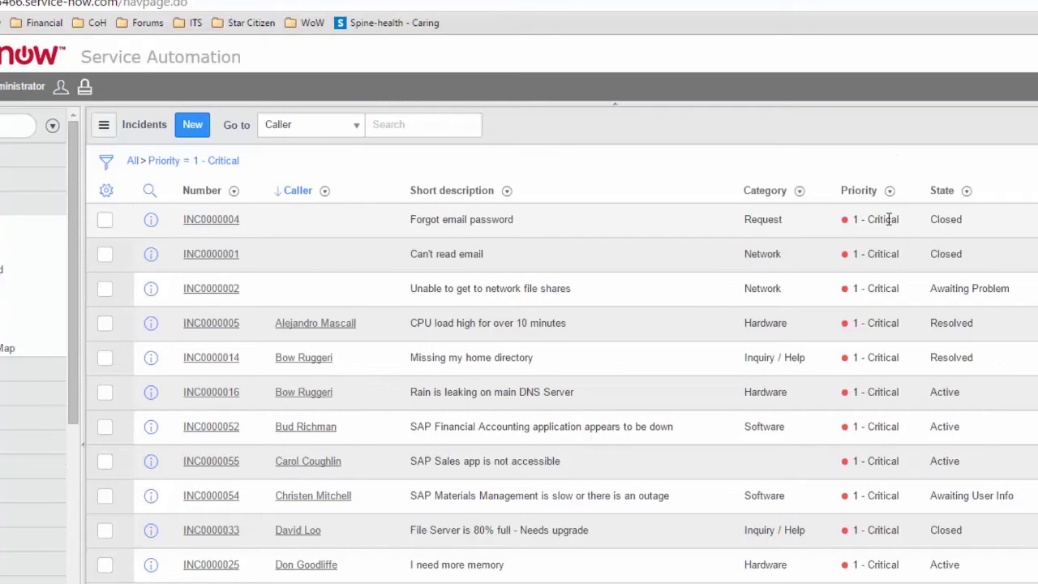
pyautogui.rightClick(950, 221)
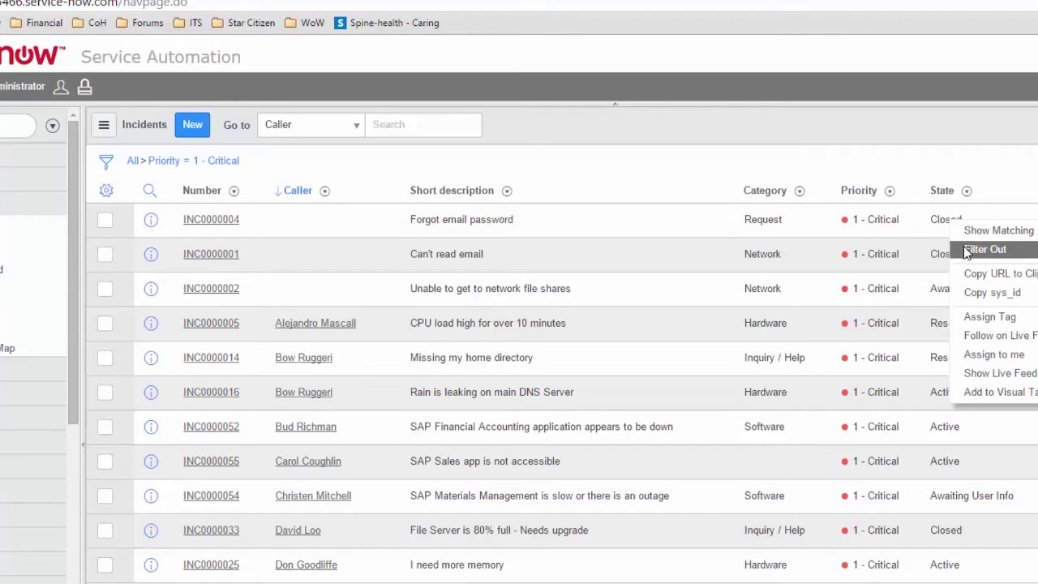
pyautogui.click(956, 219)
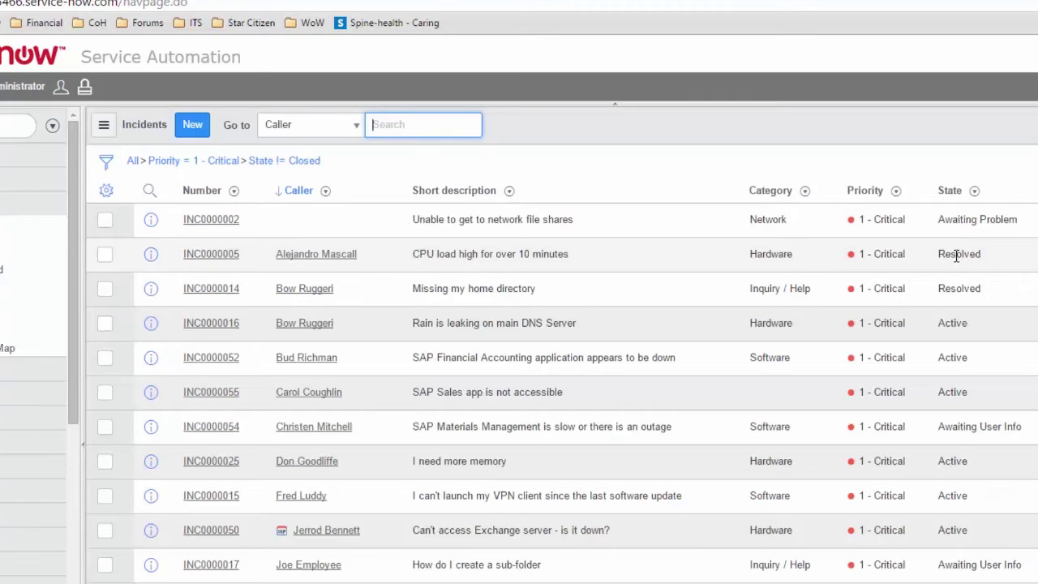
pyautogui.rightClick(956, 256)
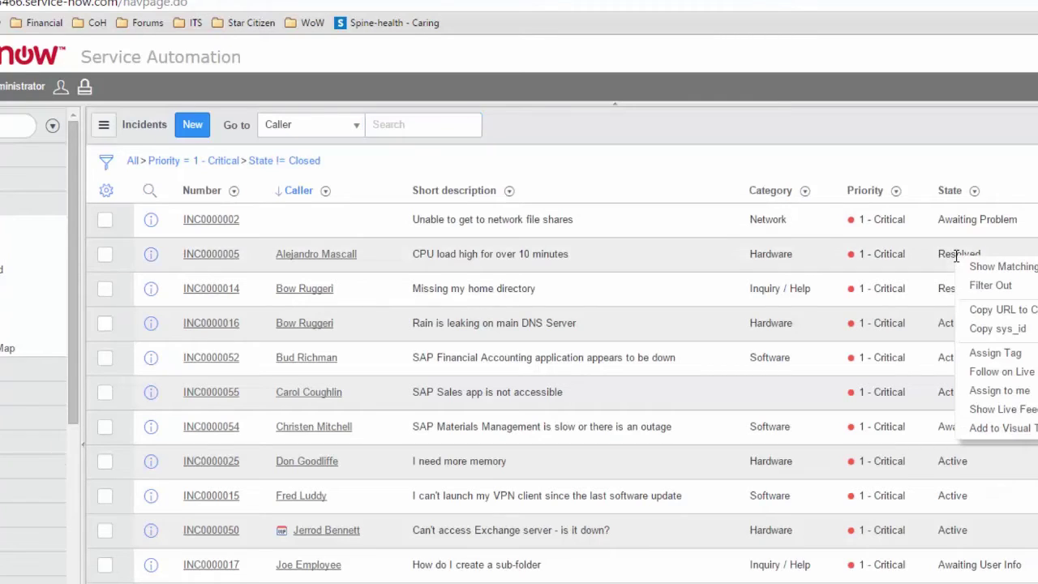
pyautogui.click(989, 285)
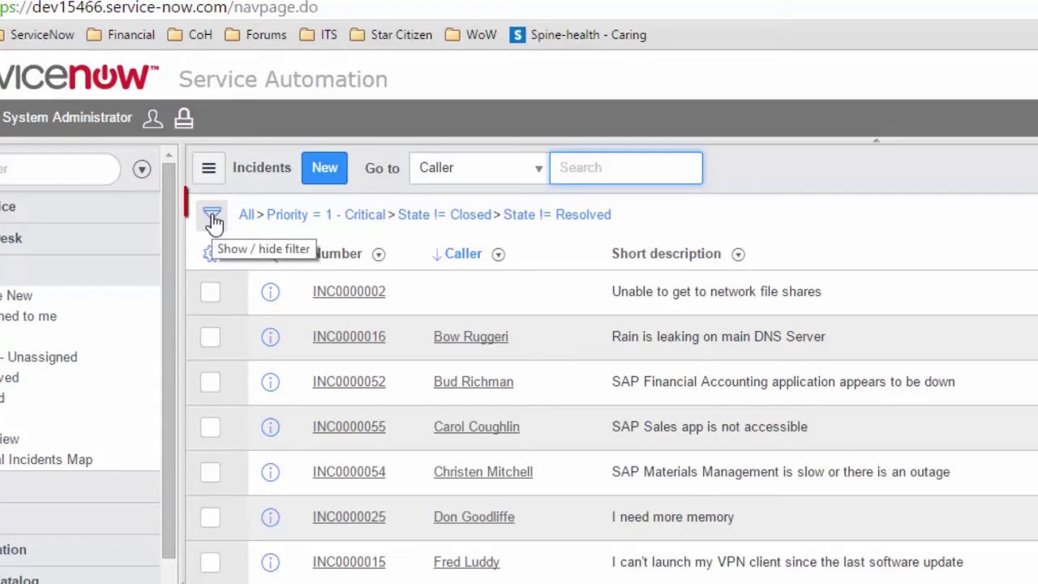
# Remove the State is not Resolved condition in the filter builder and rerun the filter.
pyautogui.click(213, 219)
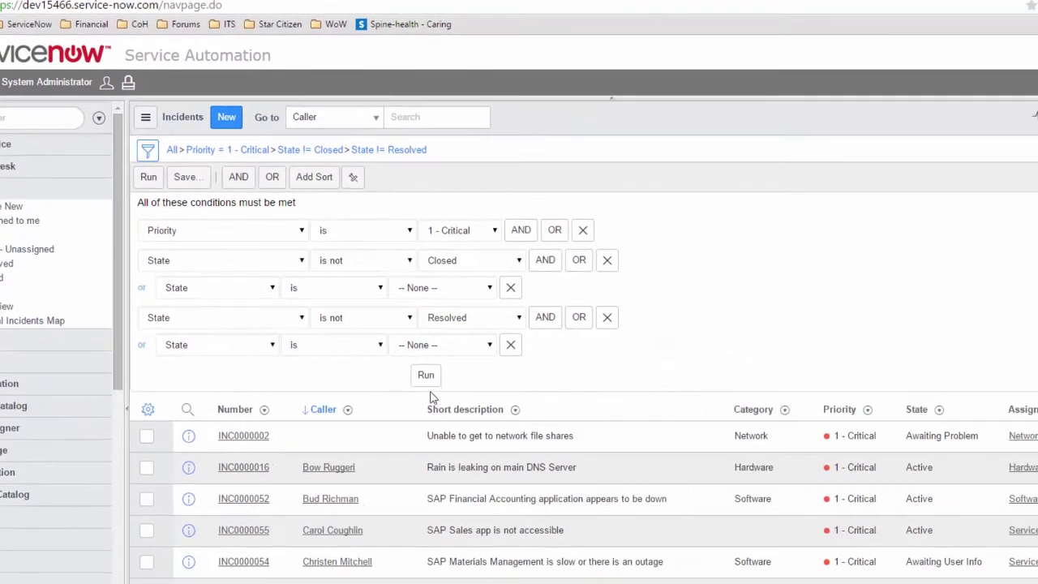
pyautogui.rightClick(929, 432)
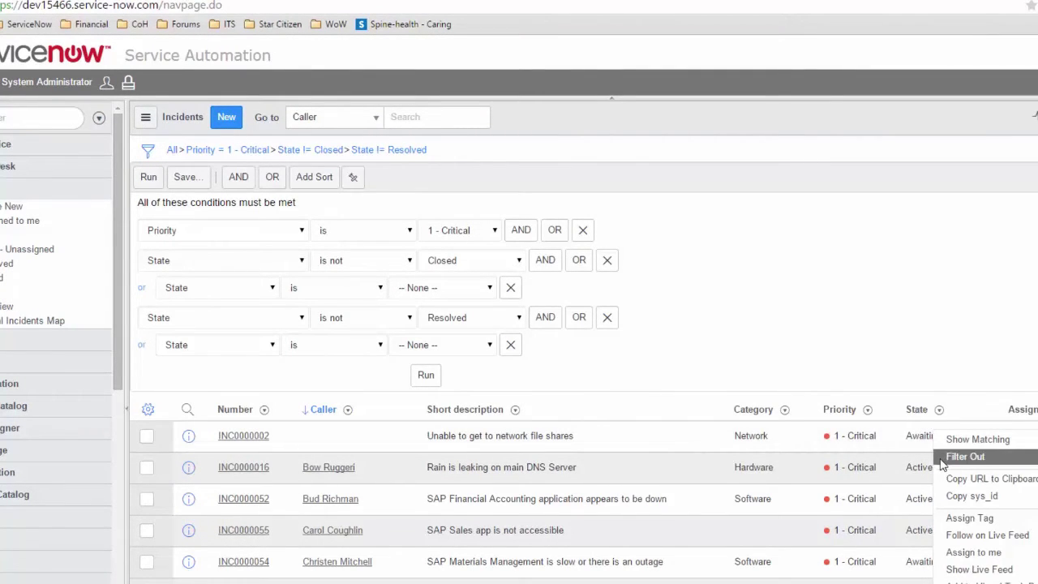
pyautogui.click(856, 285)
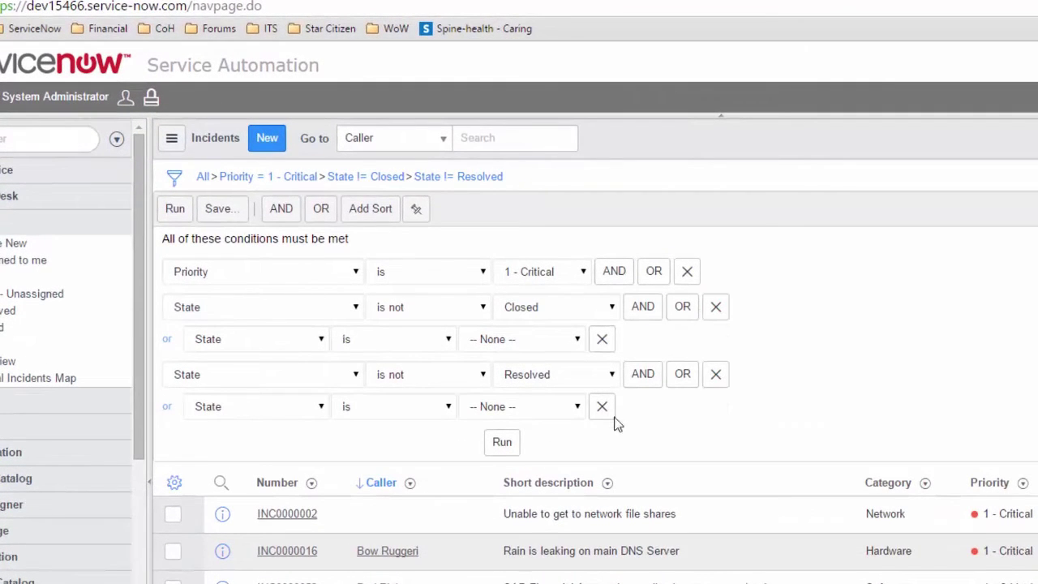
pyautogui.click(715, 374)
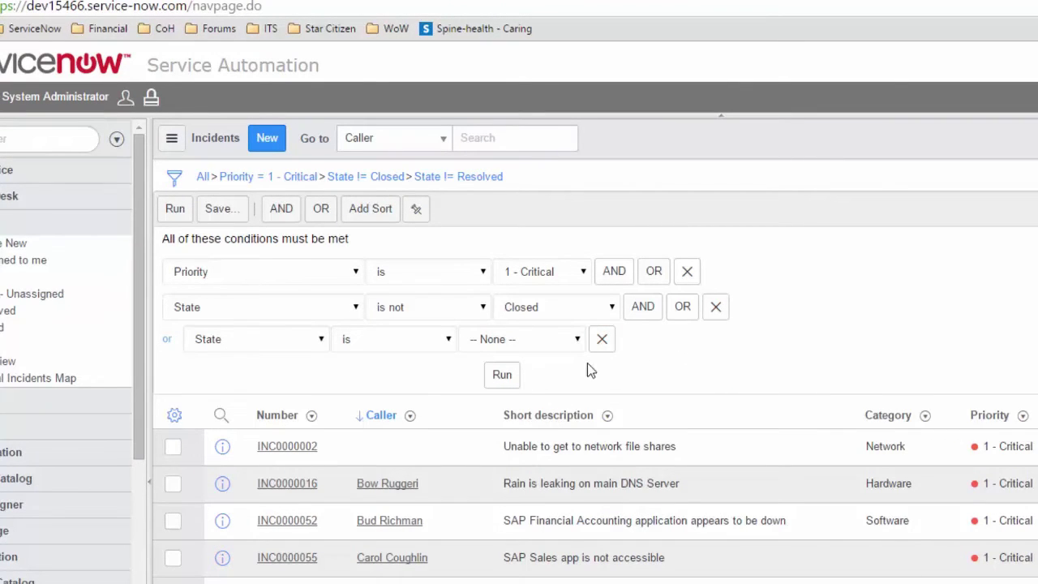
pyautogui.click(509, 379)
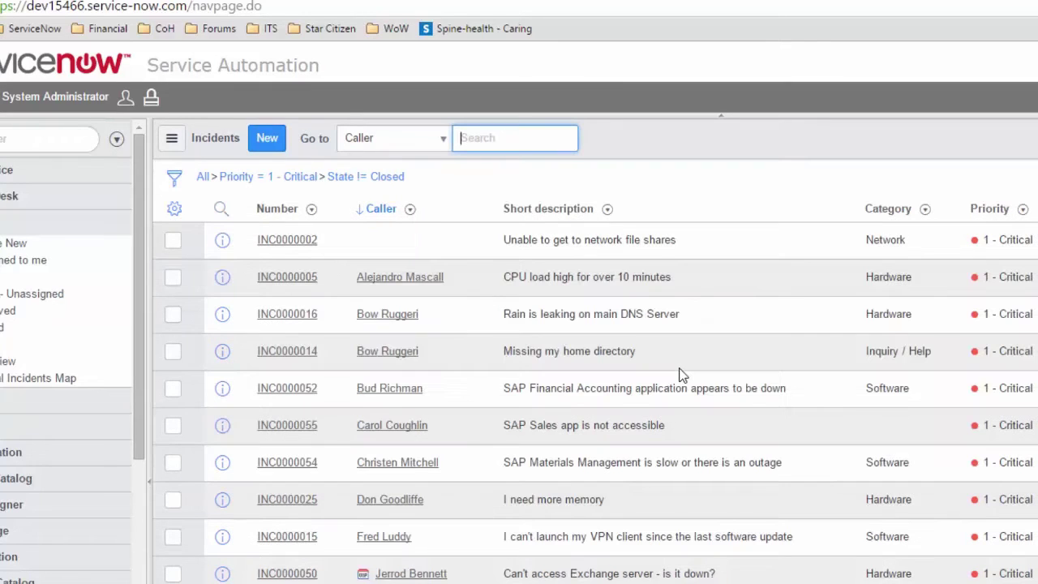
# Add a filter condition that Caller contains the caller's first name, and run the filter.
pyautogui.click(178, 180)
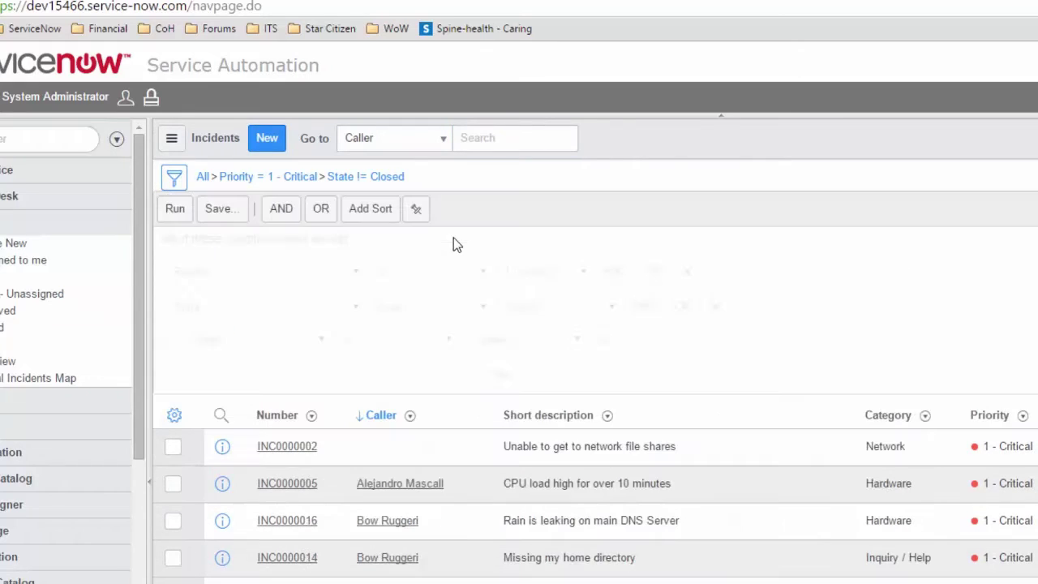
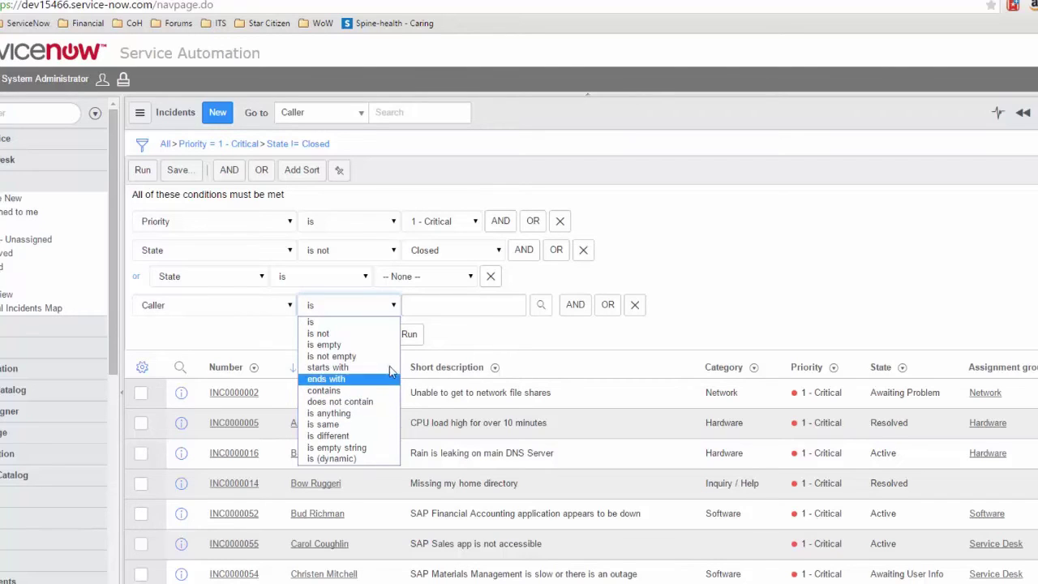
pyautogui.click(369, 390)
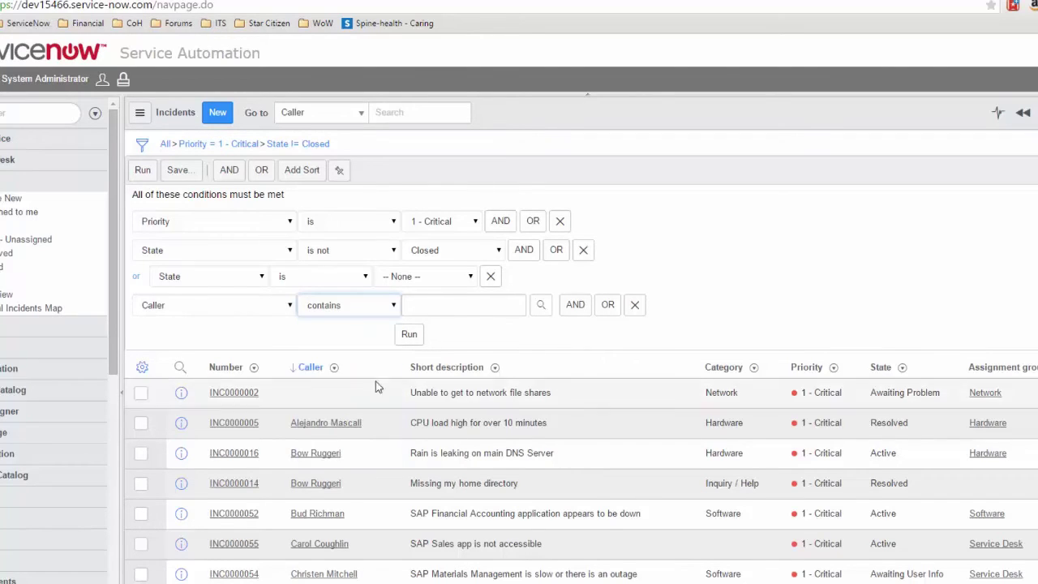
pyautogui.click(442, 303)
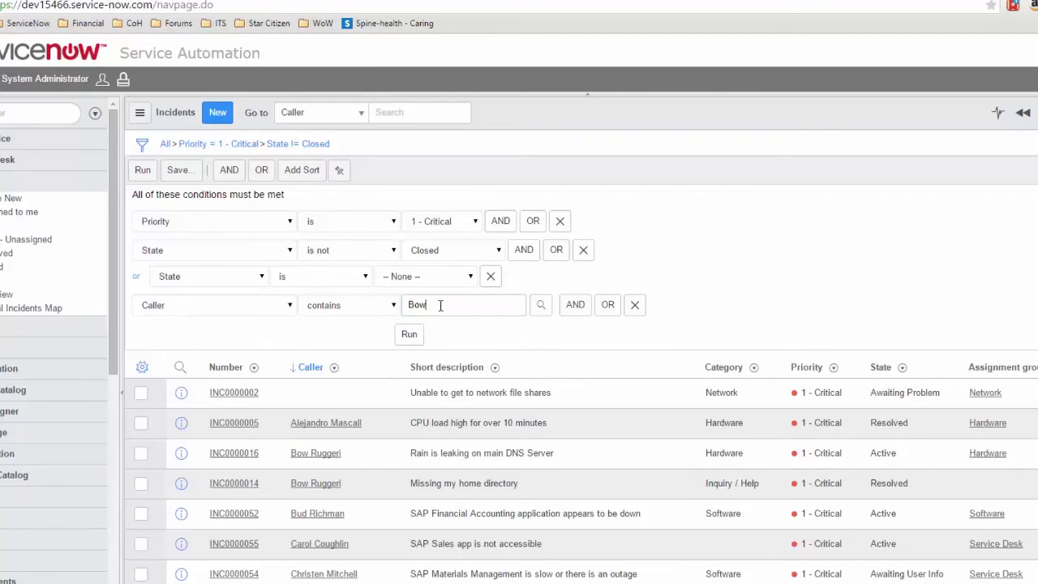
pyautogui.click(441, 305)
pyautogui.press('BackSpace')
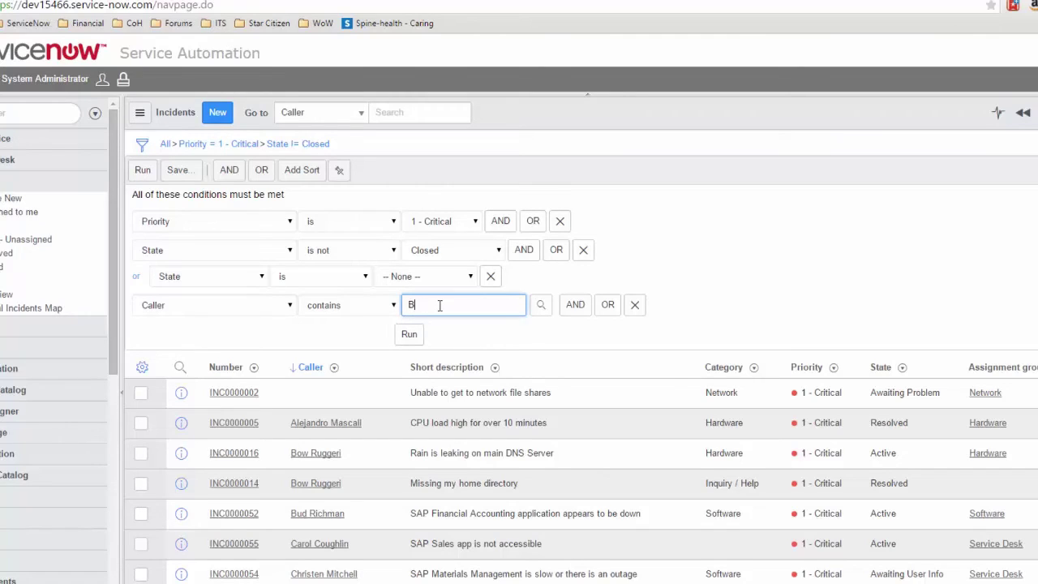
pyautogui.write('ow')
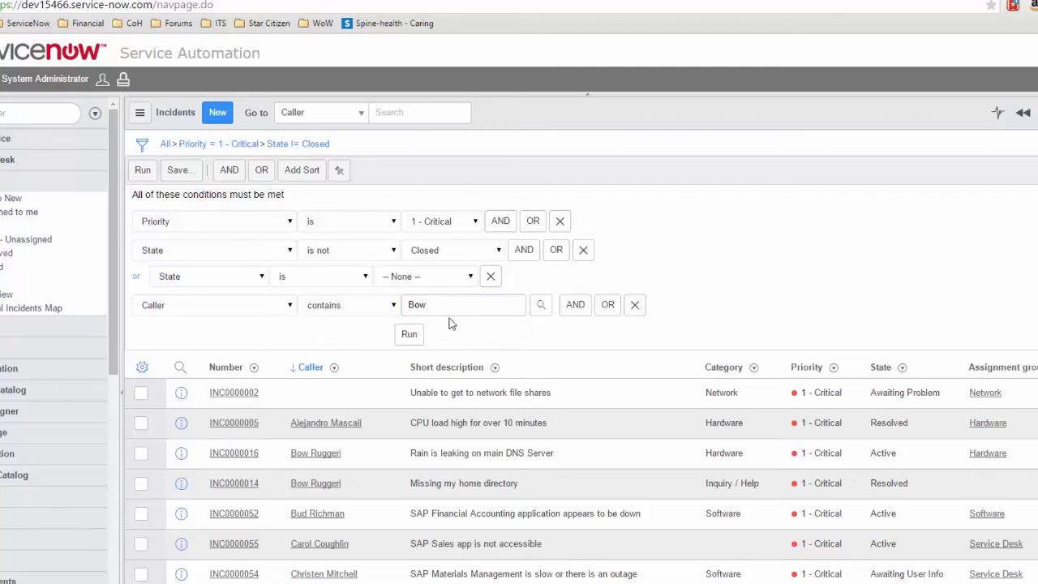
pyautogui.click(409, 334)
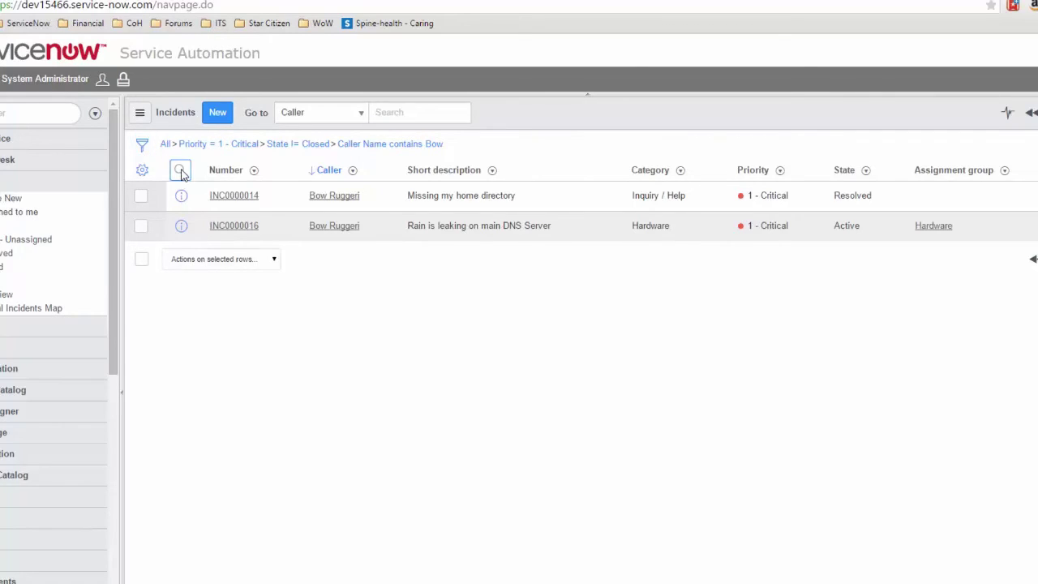
# Clear the incident list filter and go to callers starting from the given first name.
pyautogui.click(414, 115)
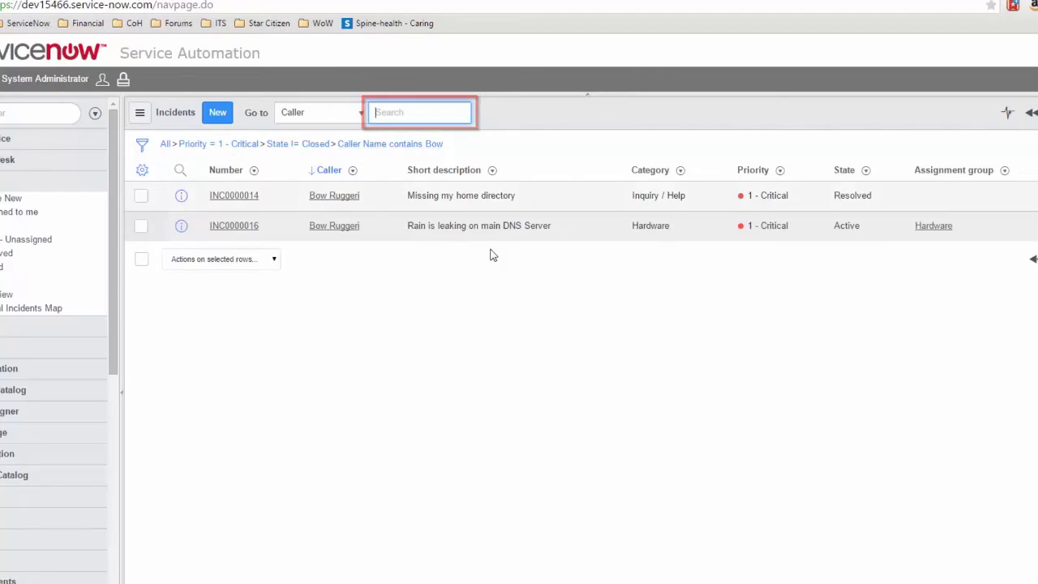
pyautogui.click(165, 144)
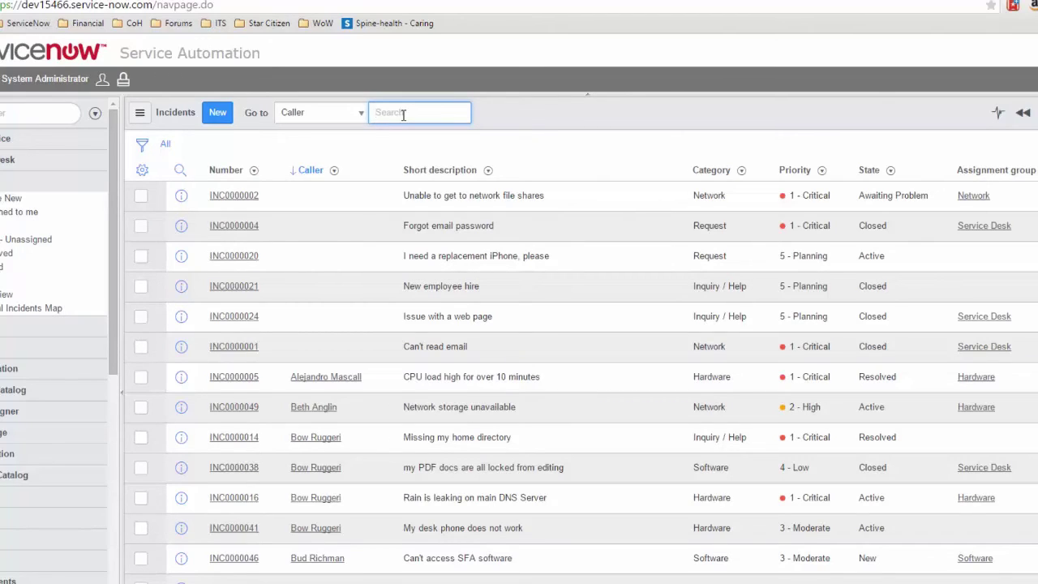
pyautogui.write('Rich')
pyautogui.press('Return')
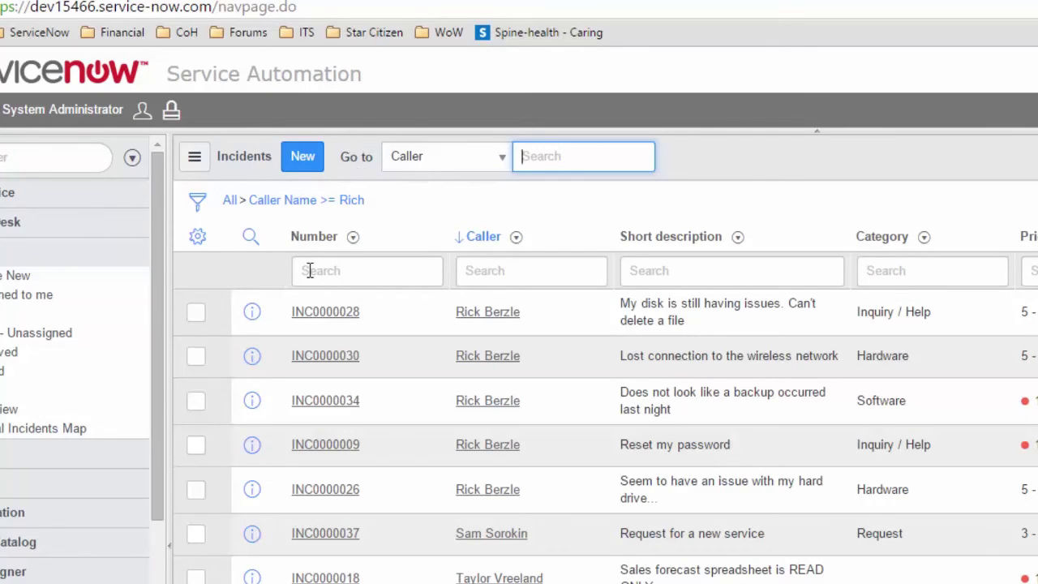
# Search the Category column for Hardware and review the combined filter conditions in the condition builder.
pyautogui.click(891, 274)
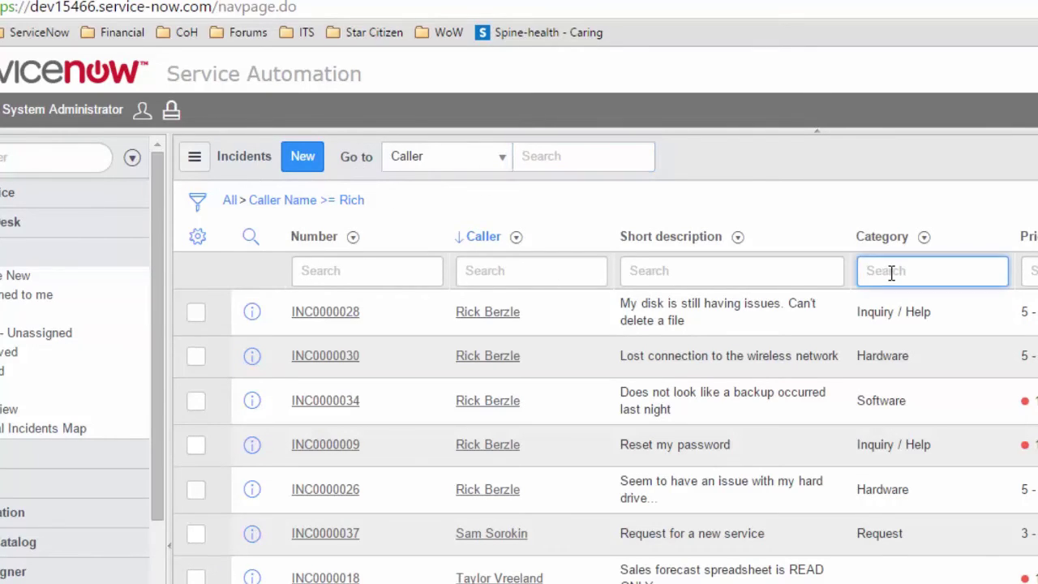
pyautogui.write('Hardware')
pyautogui.press('Return')
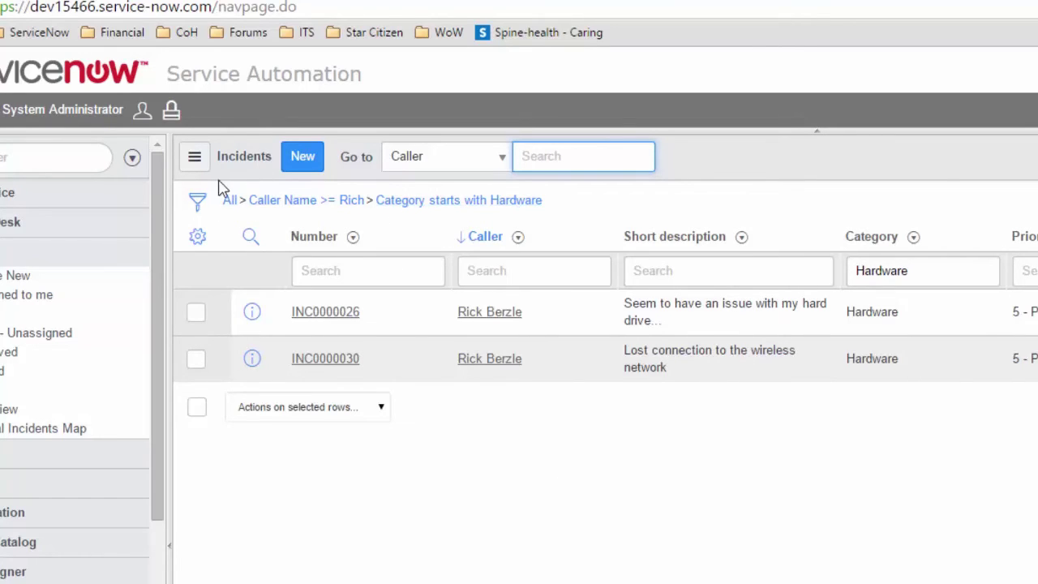
pyautogui.click(197, 201)
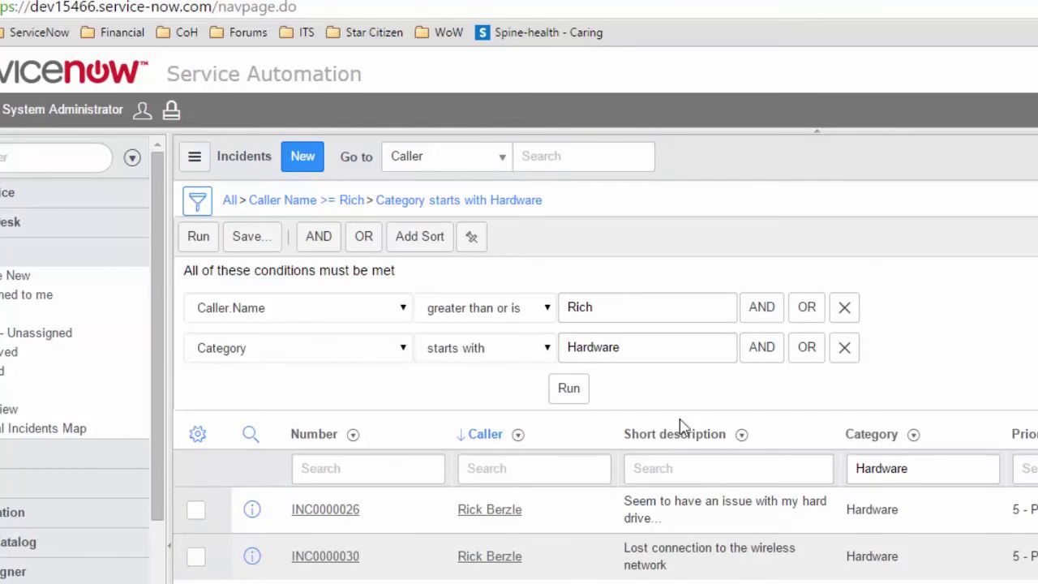
pyautogui.click(199, 203)
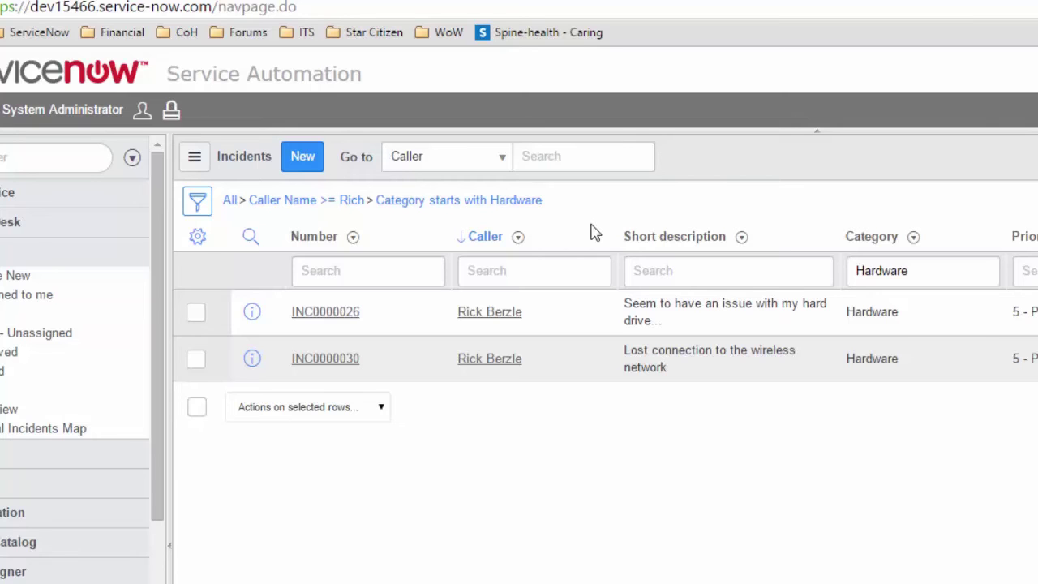
pyautogui.click(197, 202)
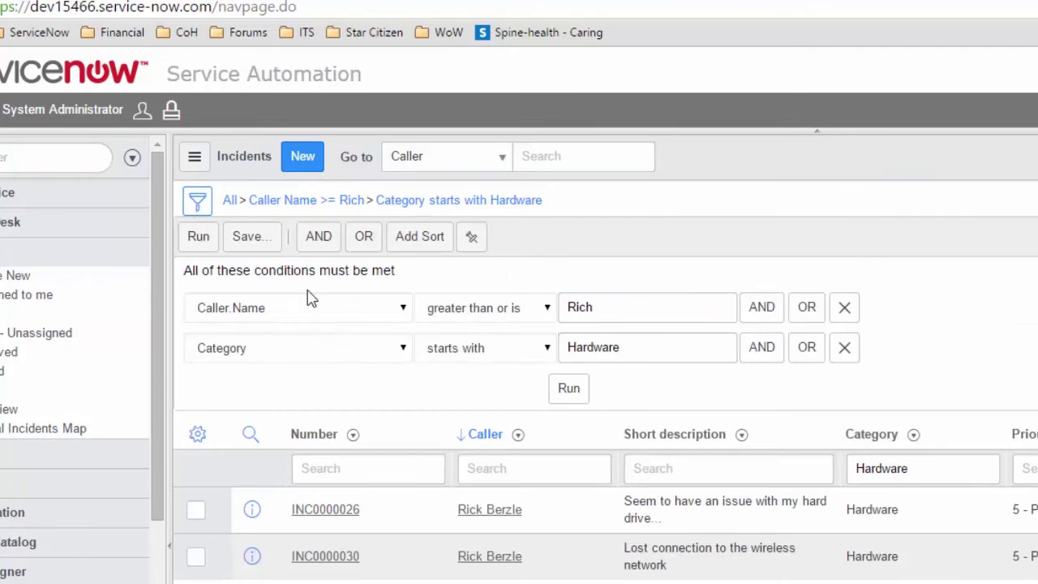
pyautogui.click(198, 202)
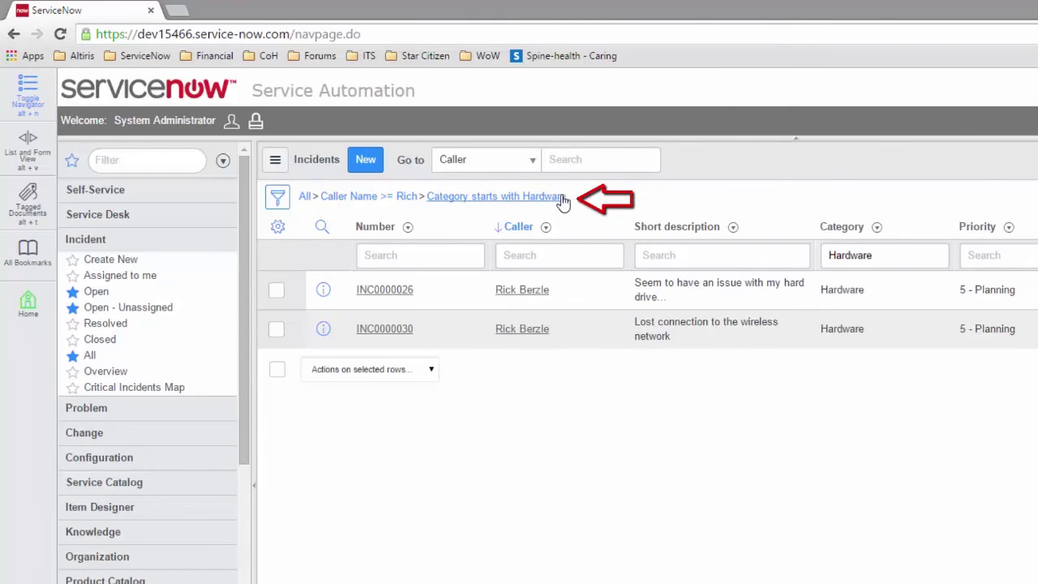
# Bookmark the filtered incident list from its Category starts with Hardware breadcrumb and open the list from the new bookmark.
pyautogui.moveTo(555, 200); pyautogui.dragTo(24, 356)
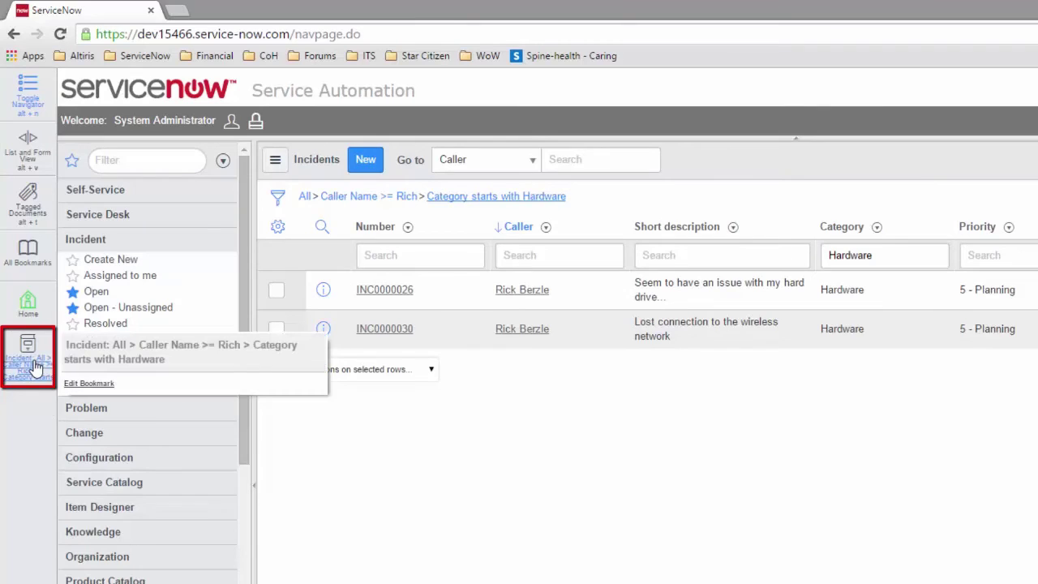
pyautogui.click(34, 365)
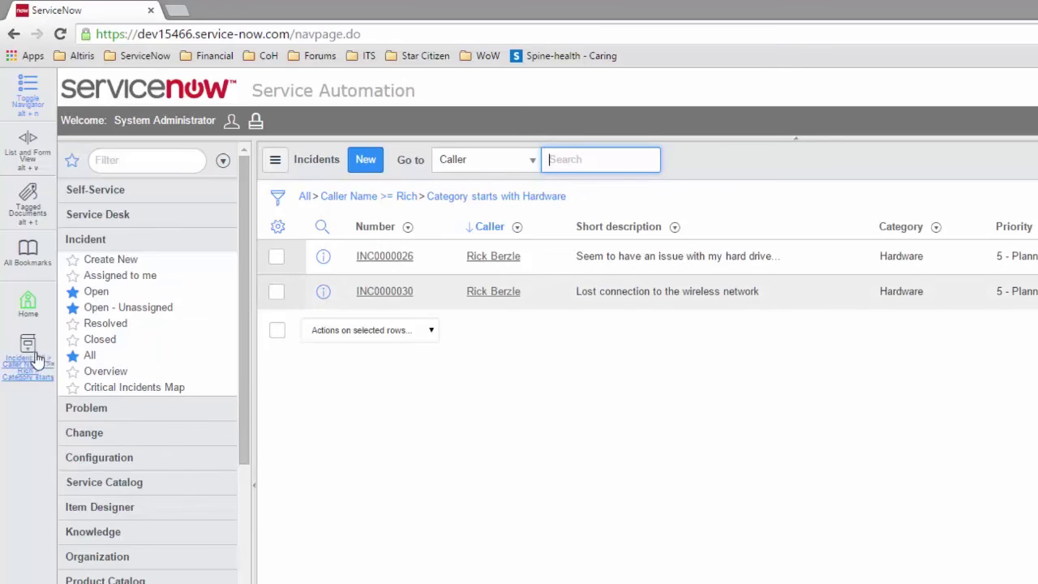
pyautogui.moveTo(29, 364)
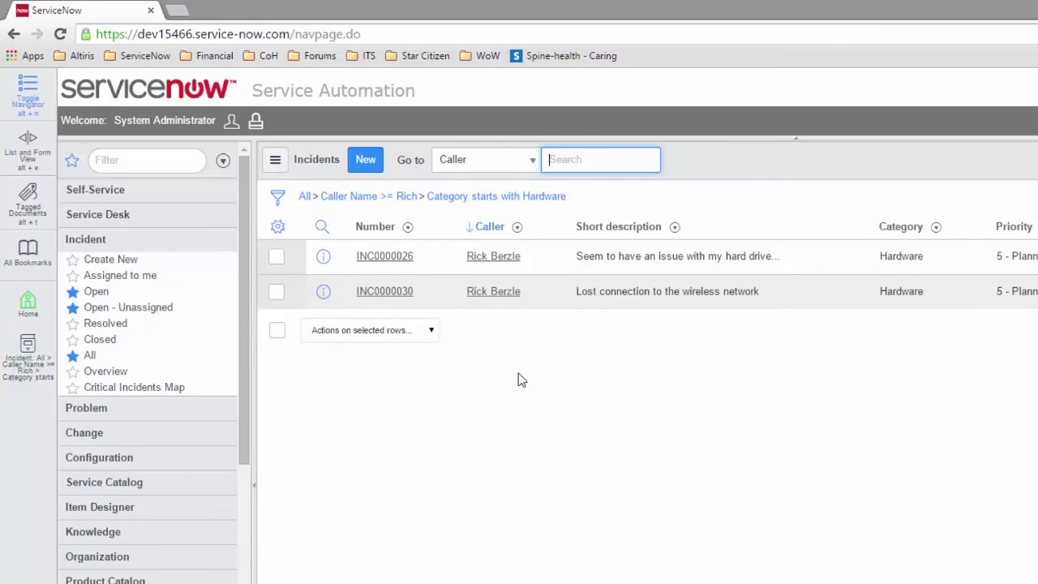
# Save the current filter conditions as Test Filter, with visibility set to a group picked from the groups list.
pyautogui.click(279, 201)
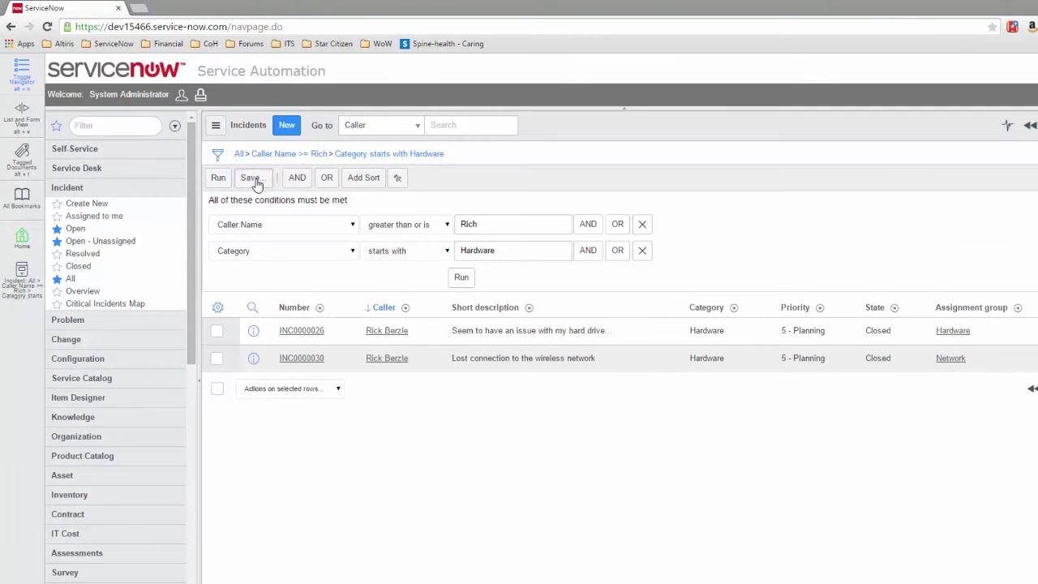
pyautogui.click(253, 178)
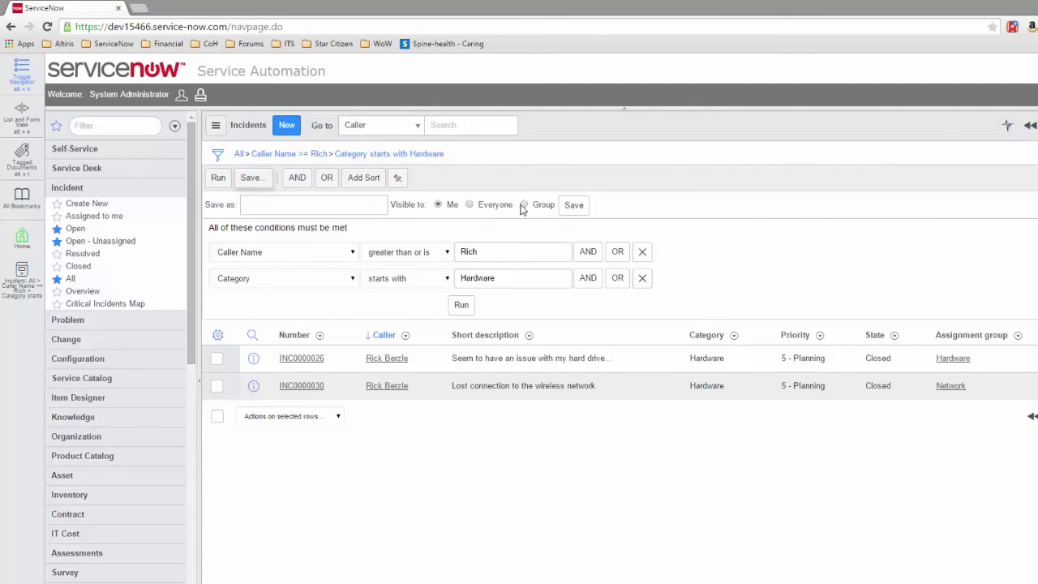
pyautogui.click(291, 206)
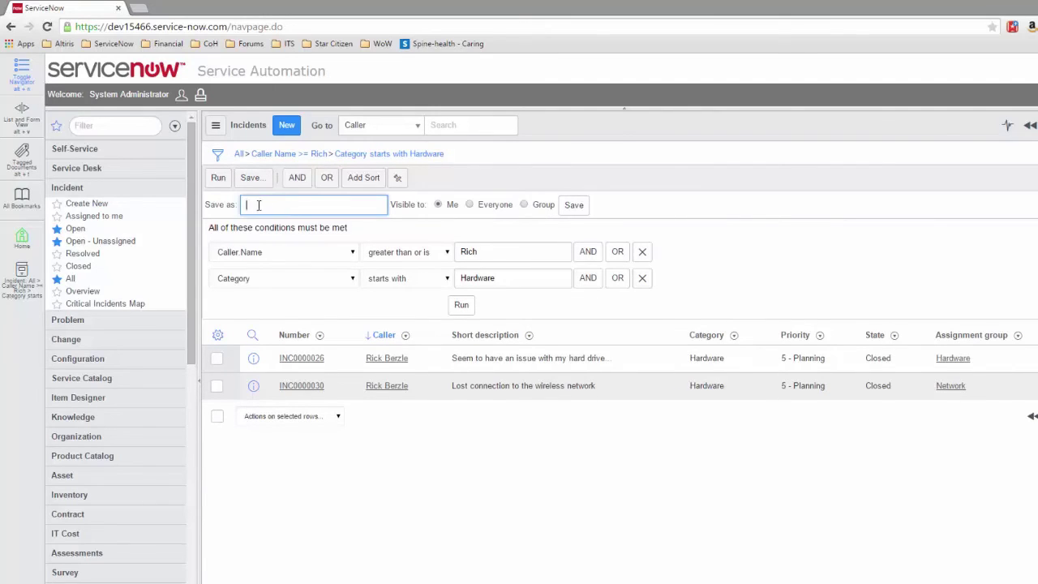
pyautogui.write('Test Filter')
pyautogui.click(524, 206)
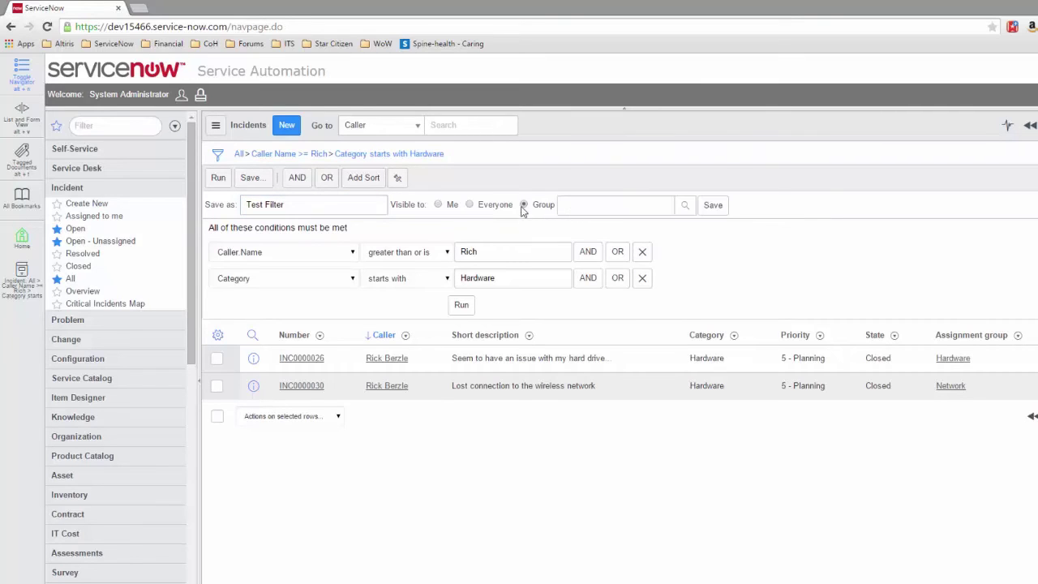
pyautogui.click(684, 204)
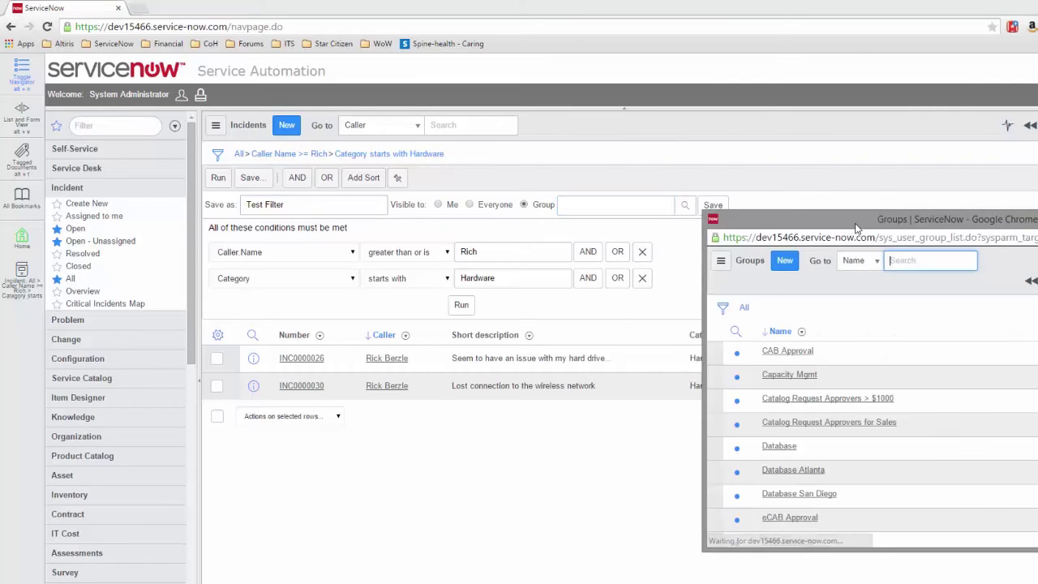
pyautogui.click(653, 336)
pyautogui.click(732, 206)
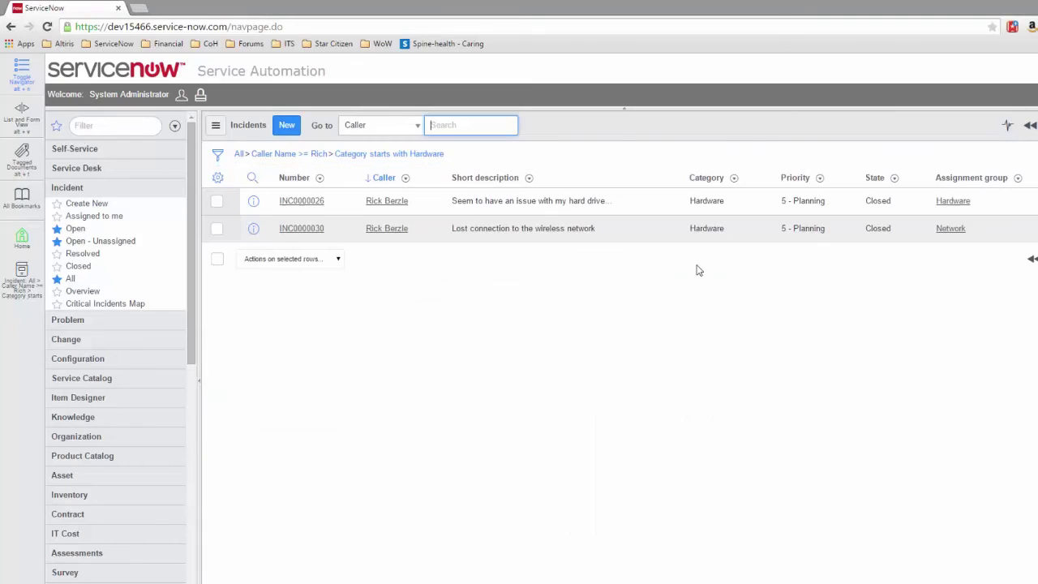
# Save the filter for personal use under a first name followed by Hardware, and check the list's saved filters.
pyautogui.click(217, 154)
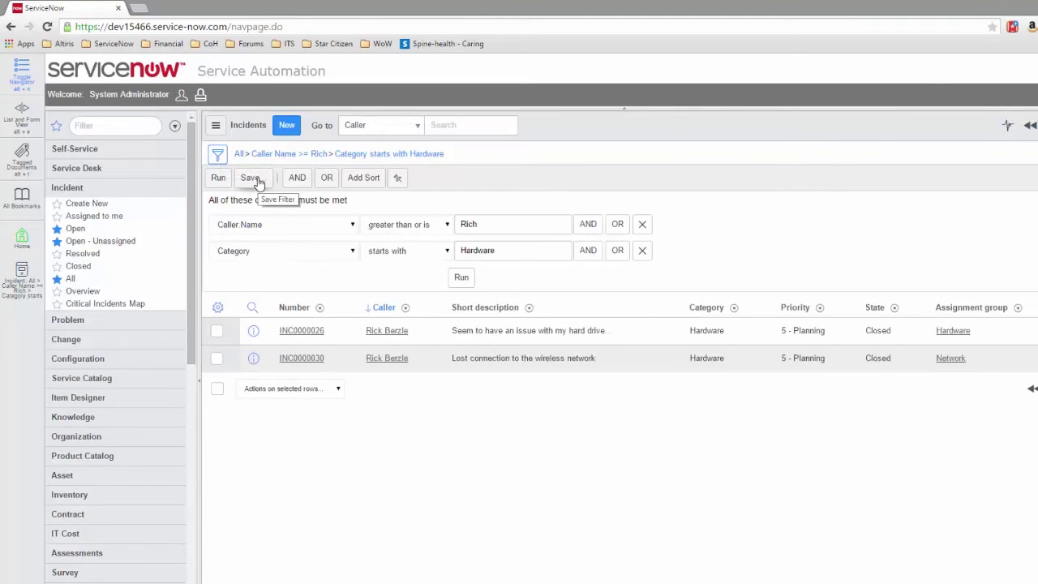
pyautogui.click(251, 178)
pyautogui.click(329, 204)
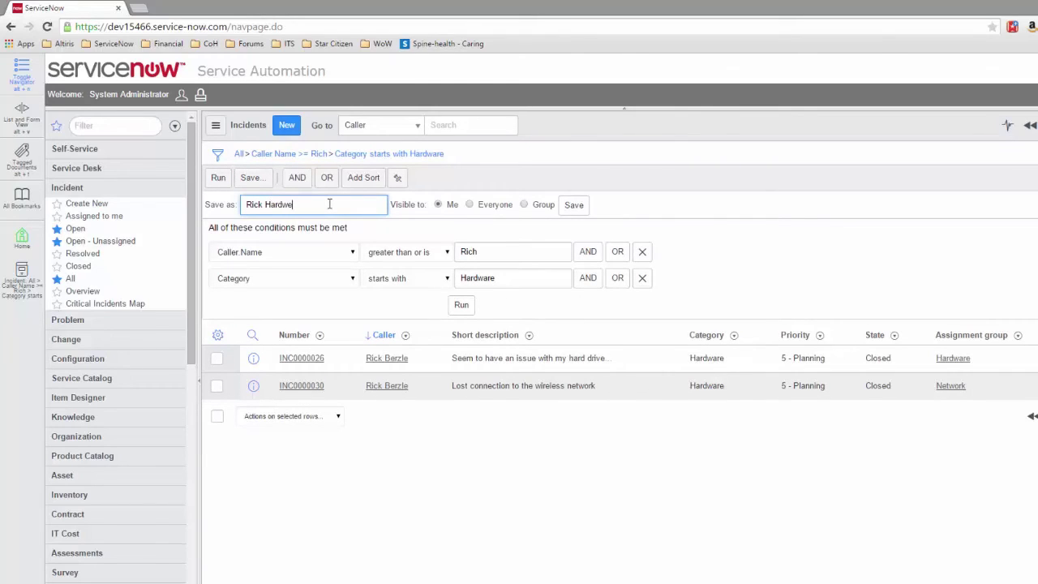
pyautogui.click(573, 204)
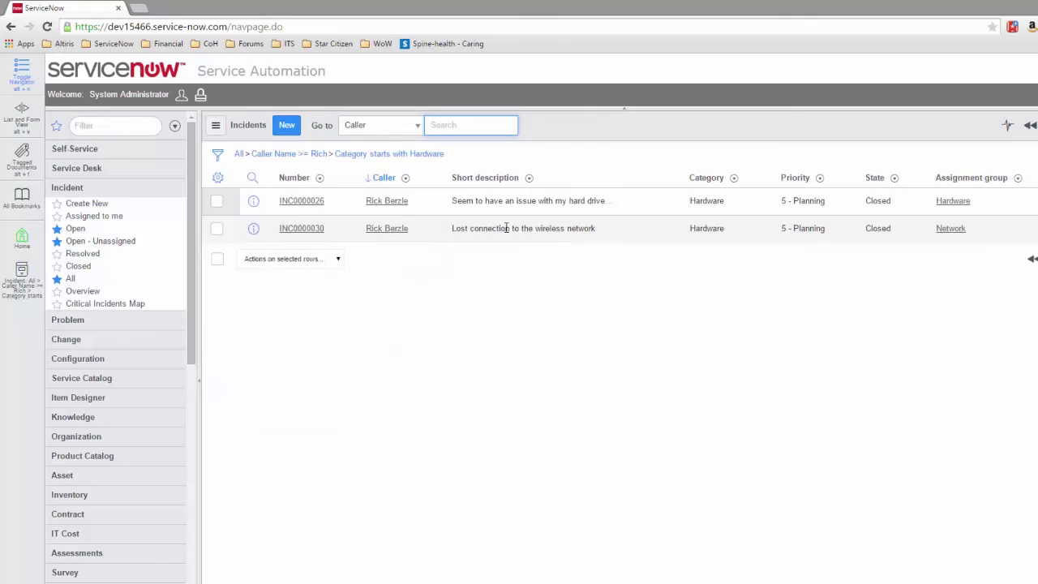
pyautogui.click(216, 125)
pyautogui.moveTo(240, 159)
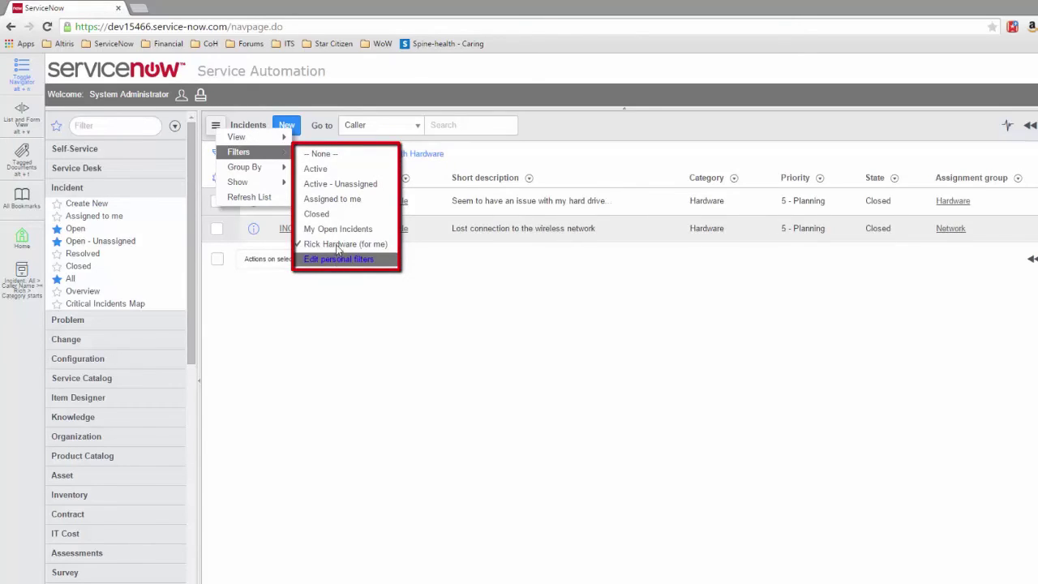
pyautogui.click(560, 166)
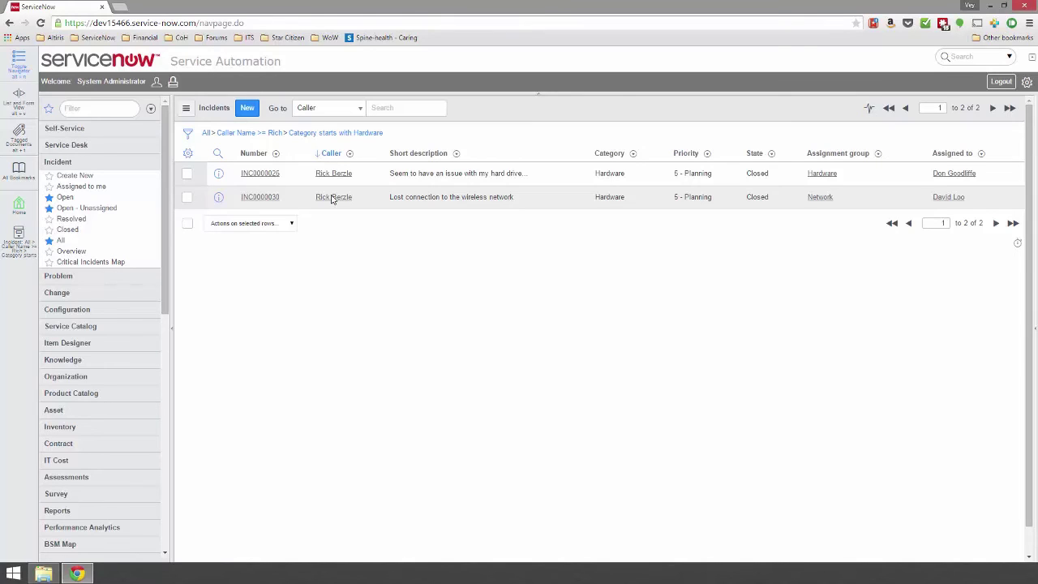
# Examine the fields available for the Category condition in the condition builder without changing the condition.
pyautogui.click(188, 133)
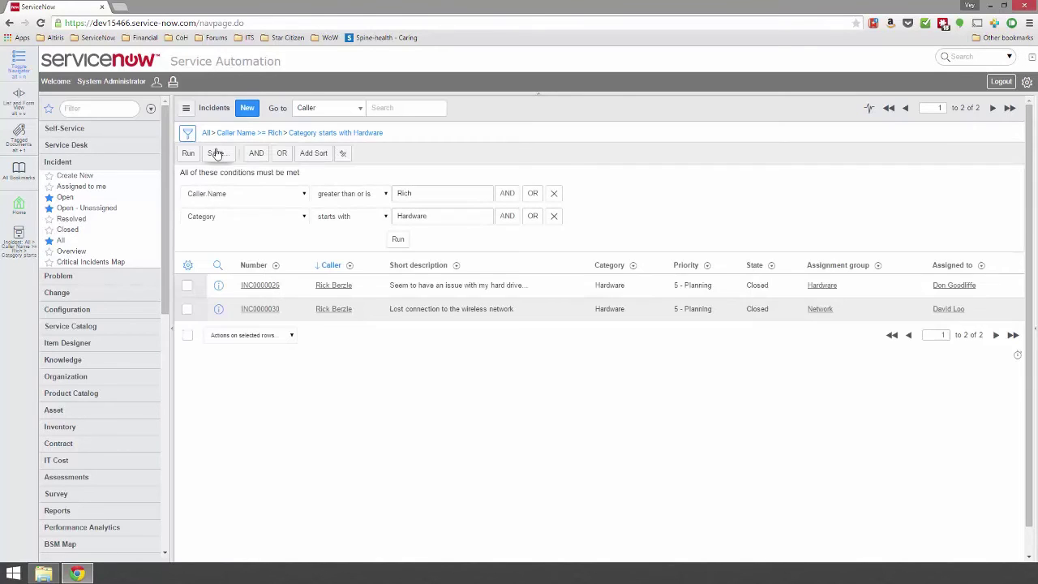
pyautogui.click(307, 215)
pyautogui.moveTo(304, 255)
pyautogui.mouseDown()
pyautogui.moveTo(307, 406)
pyautogui.moveTo(306, 243)
pyautogui.mouseUp()
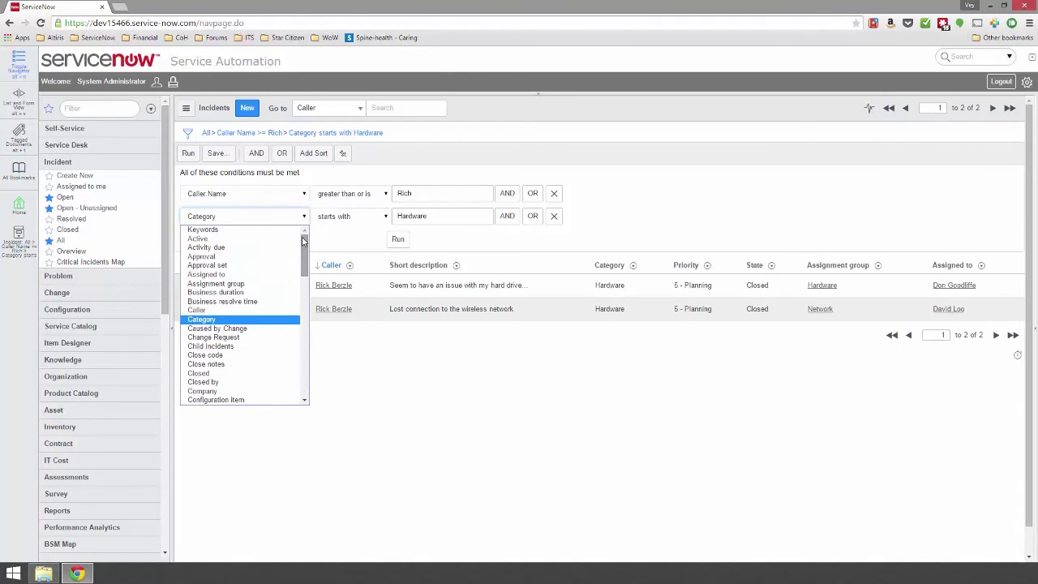
pyautogui.click(591, 215)
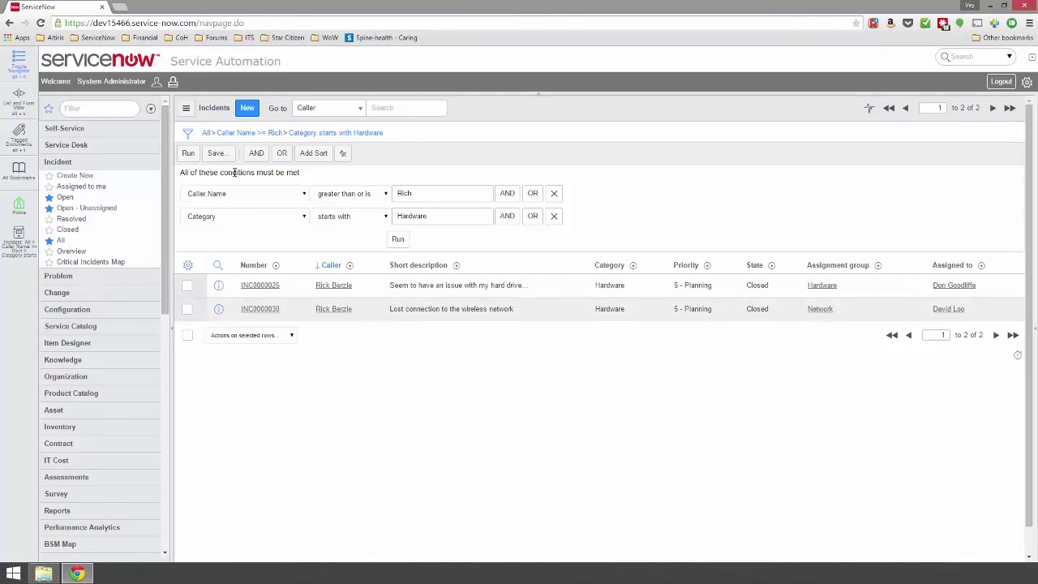
pyautogui.click(188, 265)
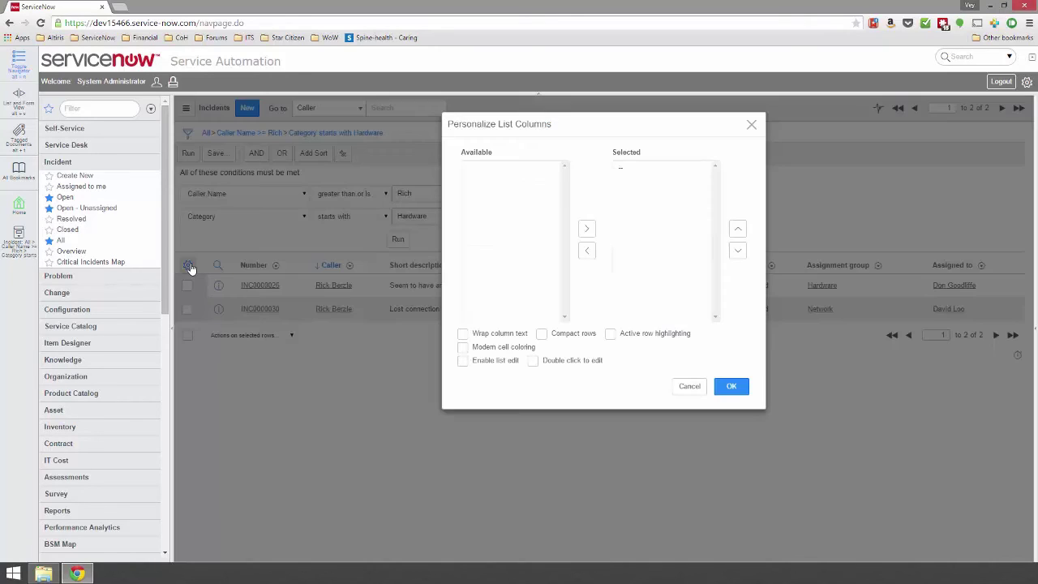
pyautogui.click(751, 126)
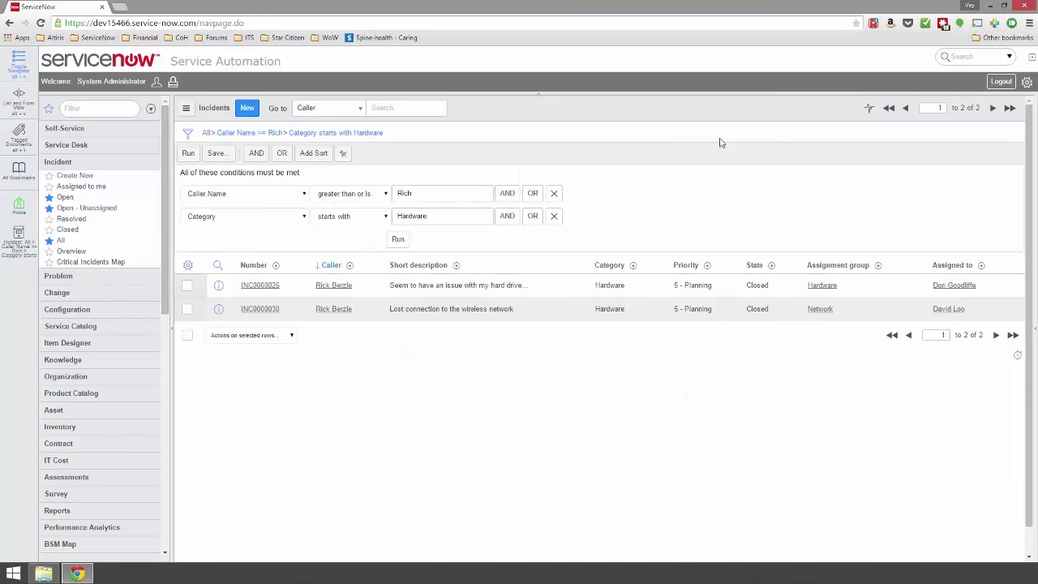
pyautogui.click(188, 133)
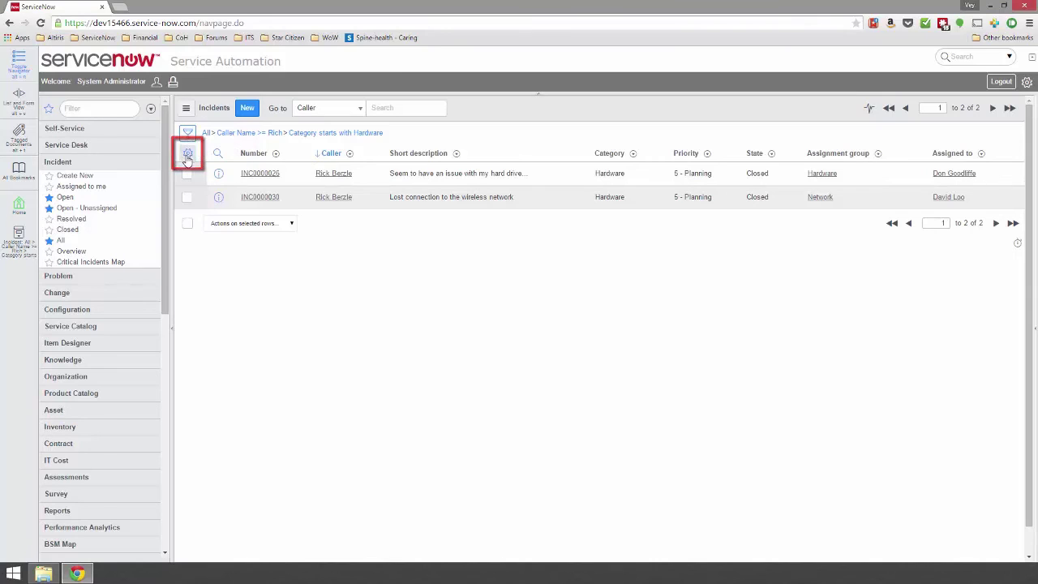
# Add Closed by to the selected columns in the incident list's column personalization.
pyautogui.click(187, 154)
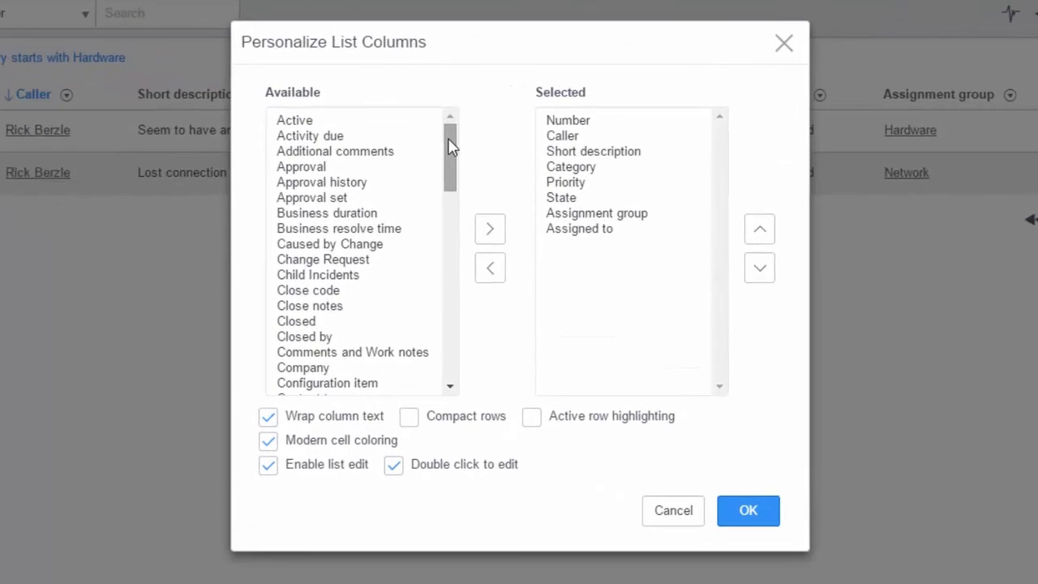
pyautogui.moveTo(450, 146); pyautogui.dragTo(463, 127)
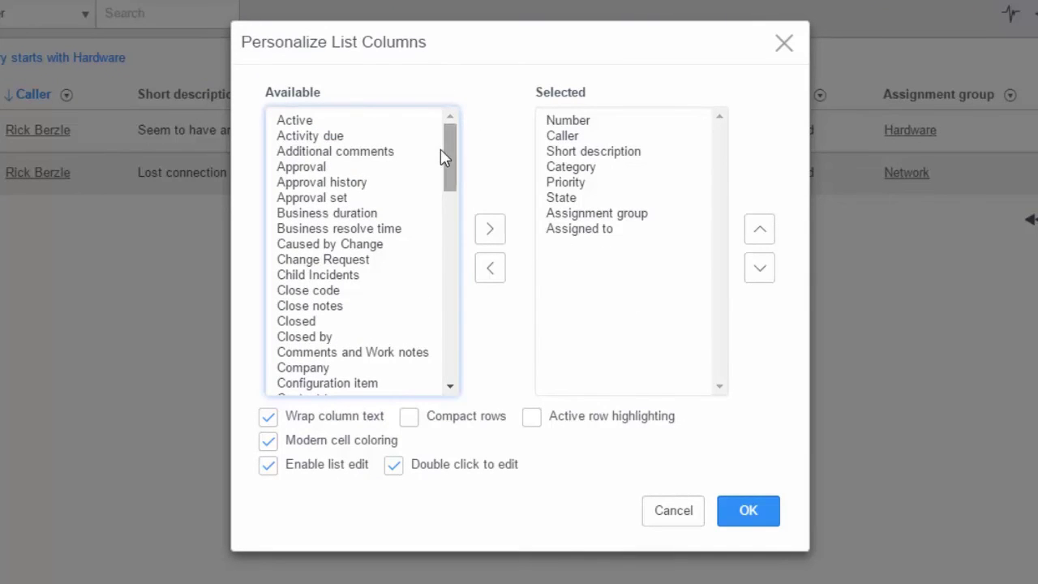
pyautogui.moveTo(454, 151); pyautogui.dragTo(457, 174)
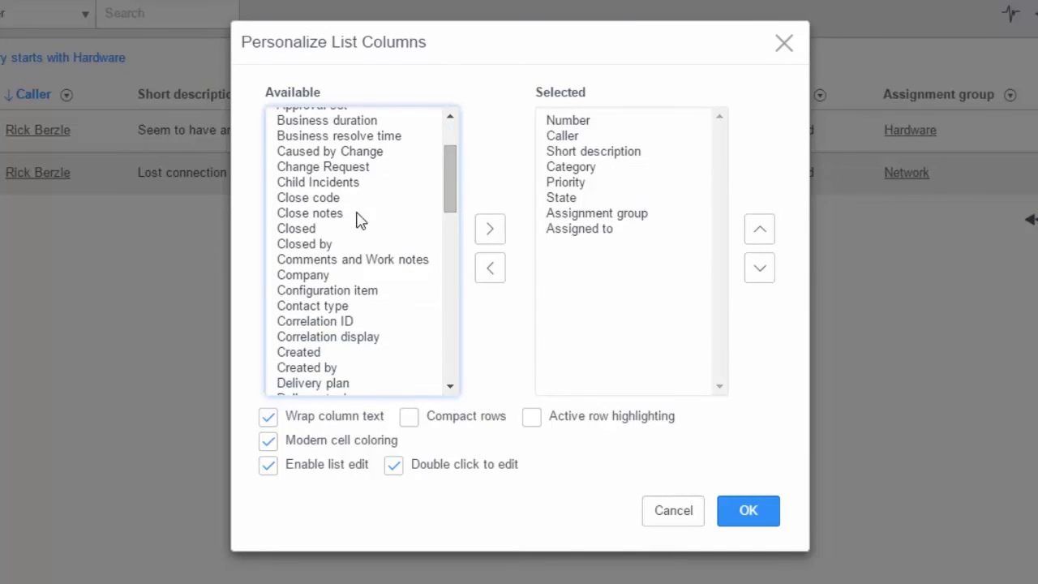
pyautogui.click(302, 230)
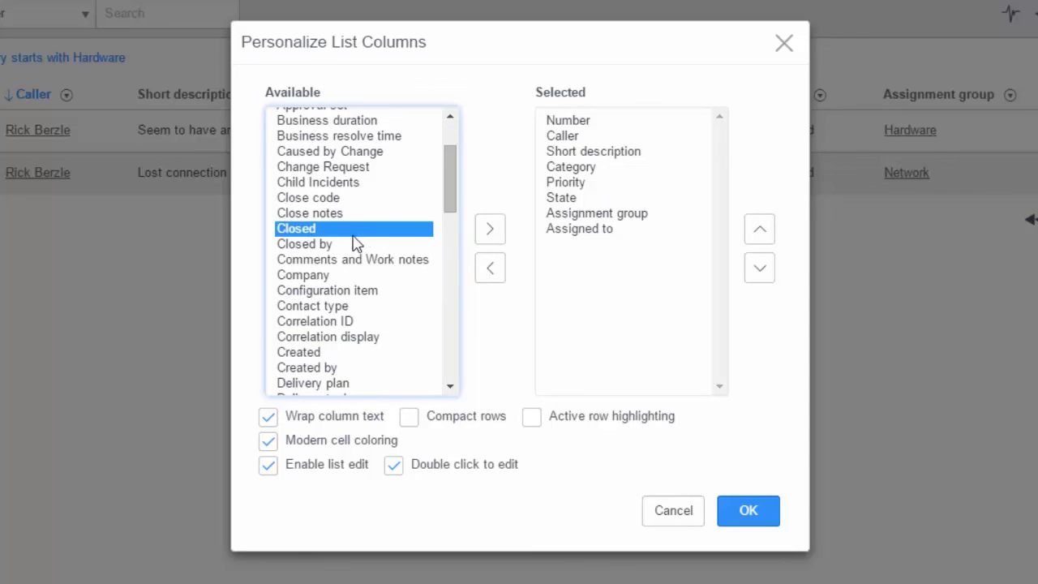
pyautogui.click(302, 244)
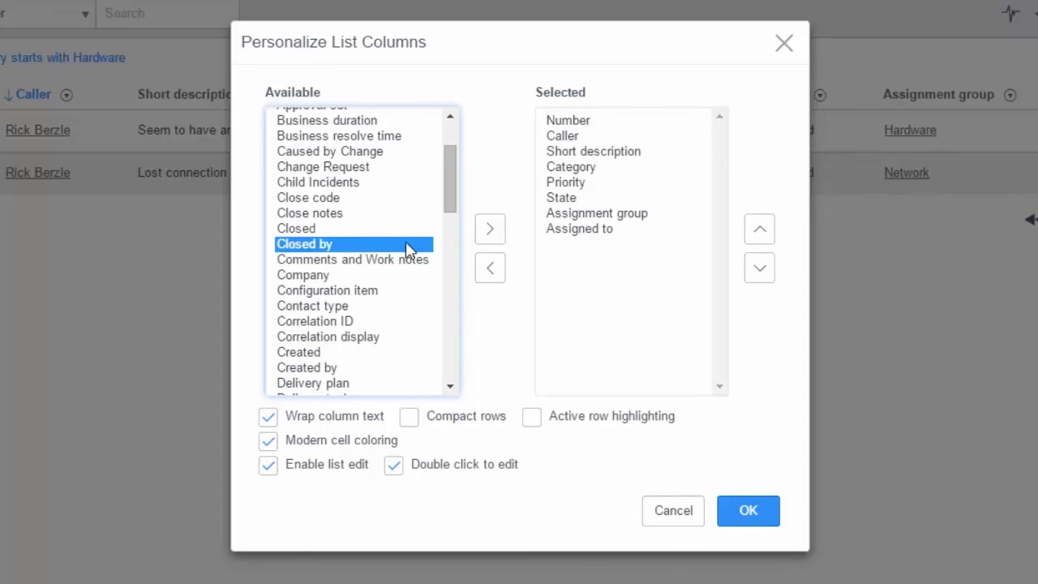
pyautogui.click(490, 229)
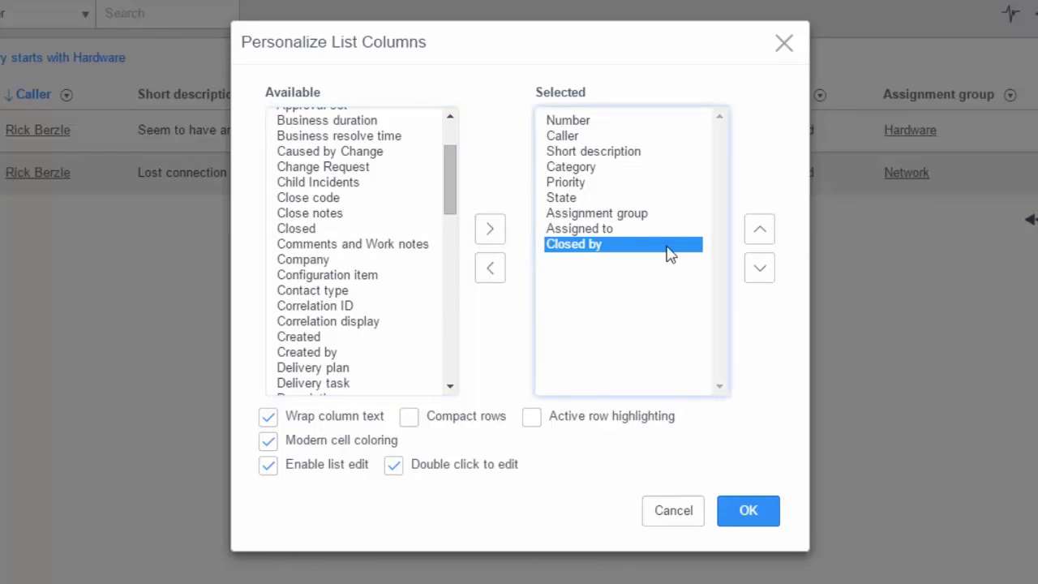
# Move Closed by up to sit between State and Assignment group in the selected columns, and apply the column personalization.
pyautogui.click(759, 234)
pyautogui.click(757, 268)
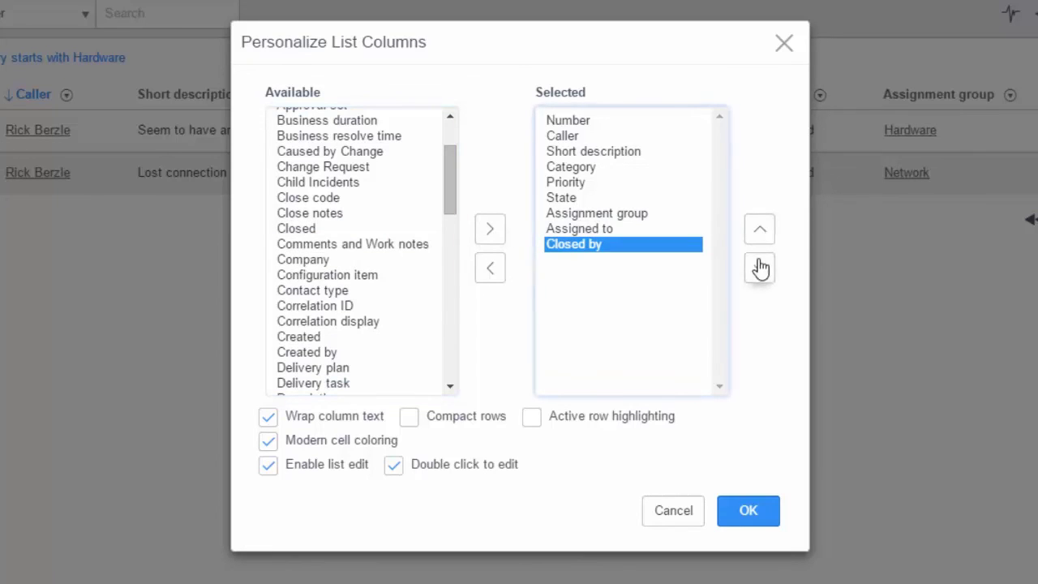
pyautogui.click(759, 234)
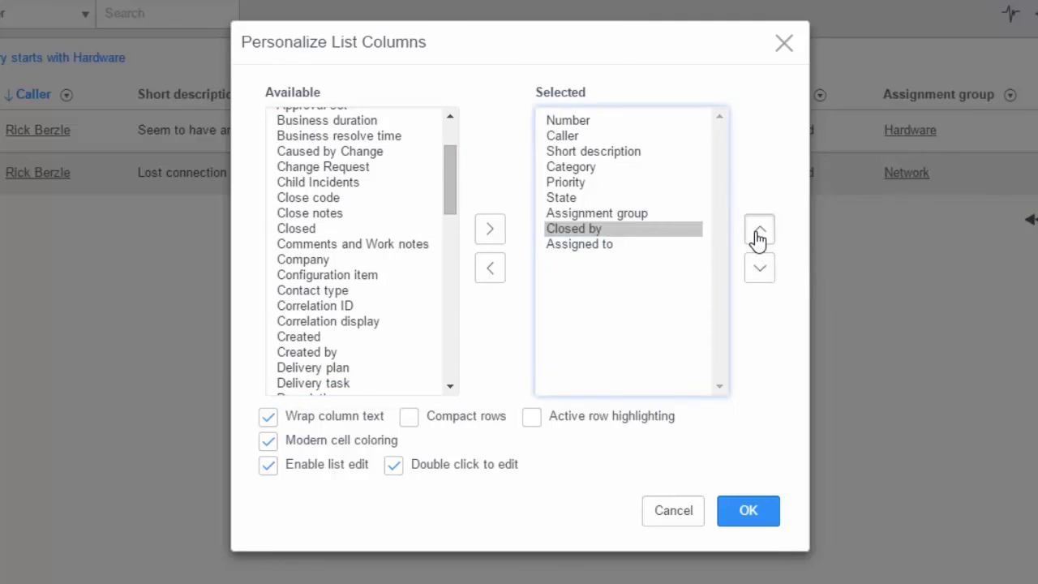
pyautogui.click(759, 233)
pyautogui.click(759, 234)
pyautogui.click(757, 270)
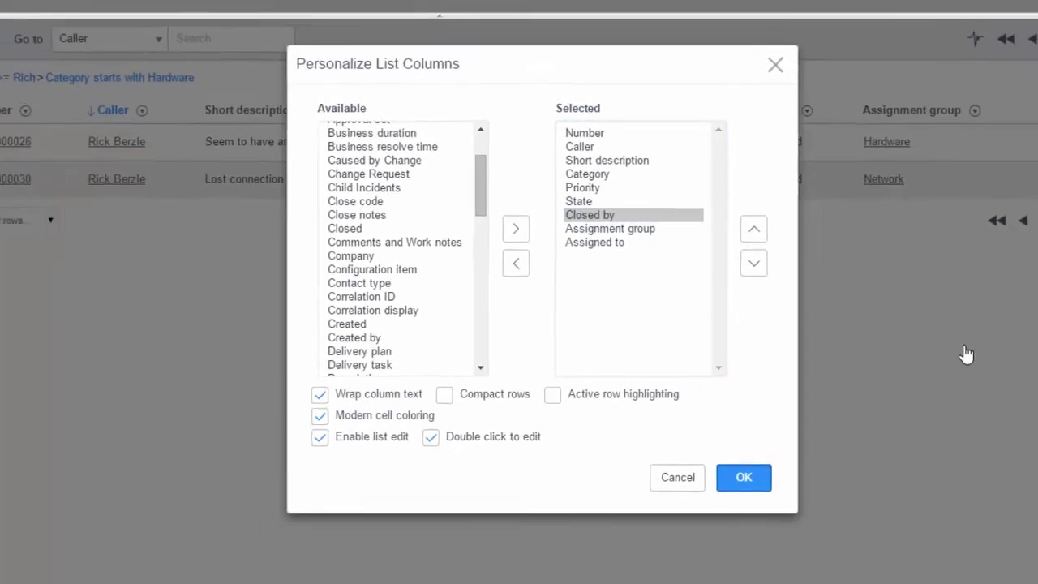
pyautogui.press('Return')
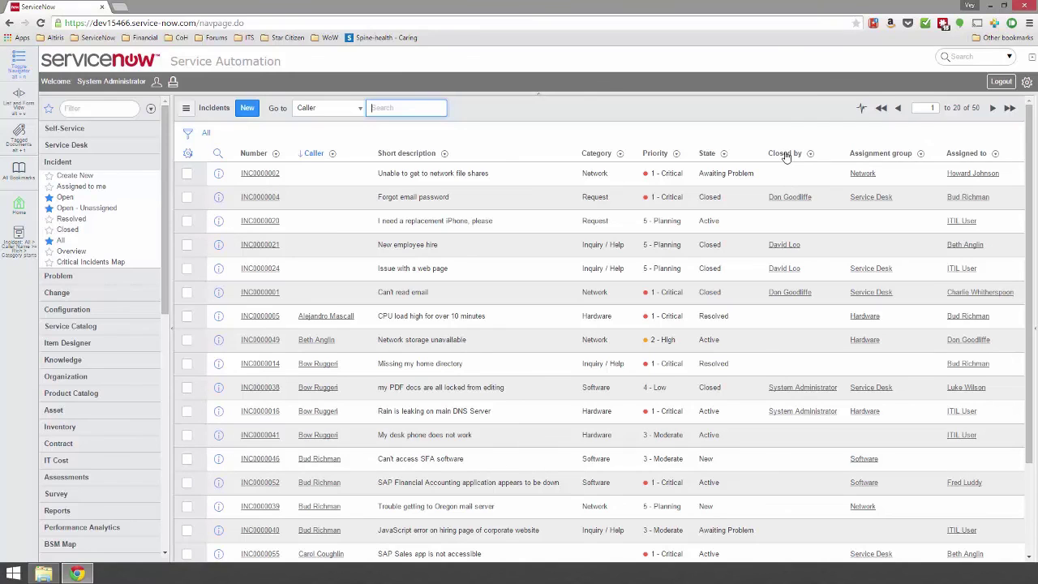
# Review the Closed by column in the incident list and the context options available for one of its values.
pyautogui.scroll(-3, 793, 192)
pyautogui.scroll(3, 793, 193)
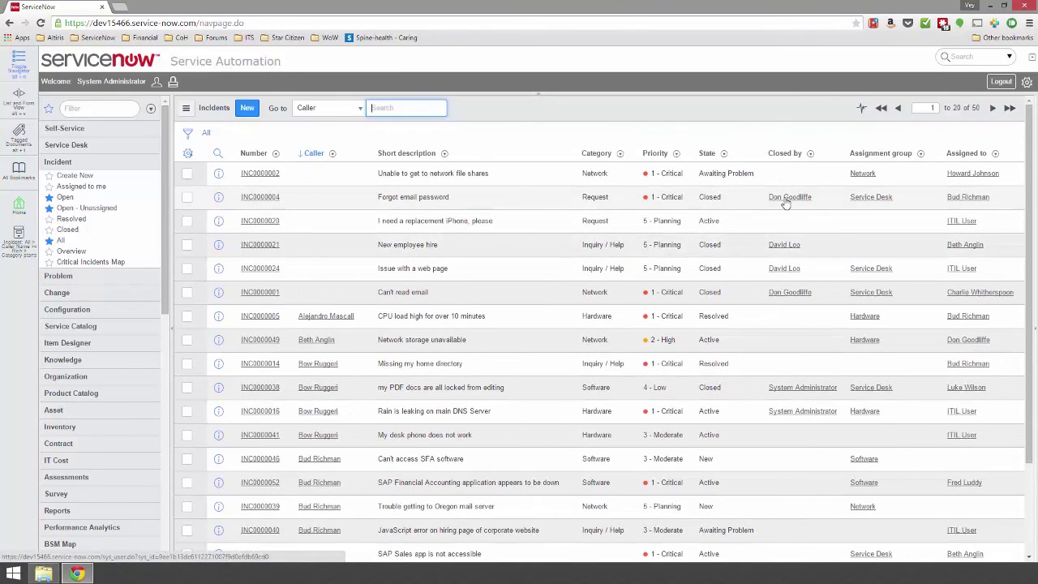
pyautogui.rightClick(785, 202)
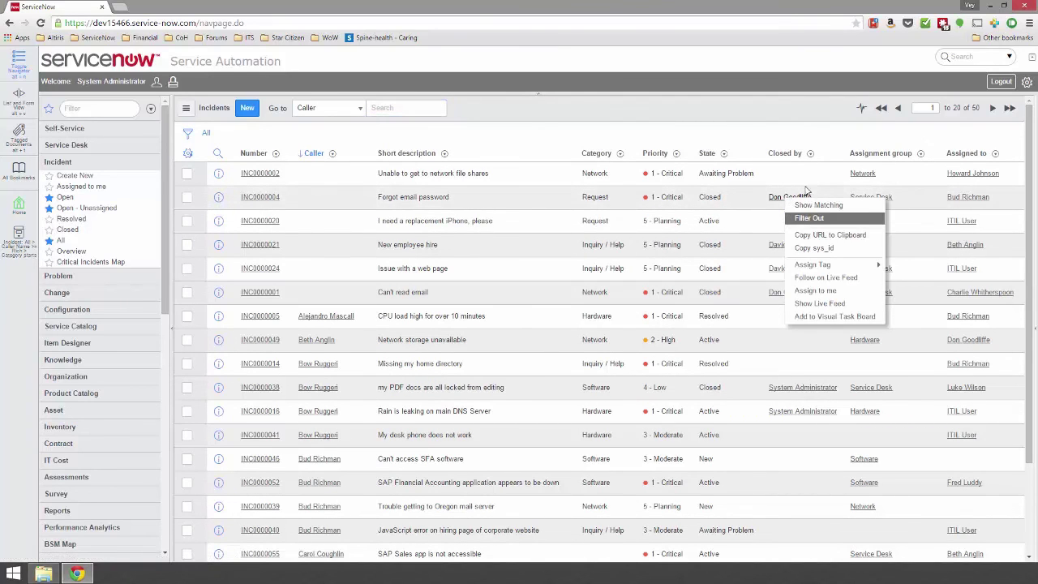
pyautogui.click(780, 205)
pyautogui.scroll(-3, 778, 206)
pyautogui.scroll(3, 779, 205)
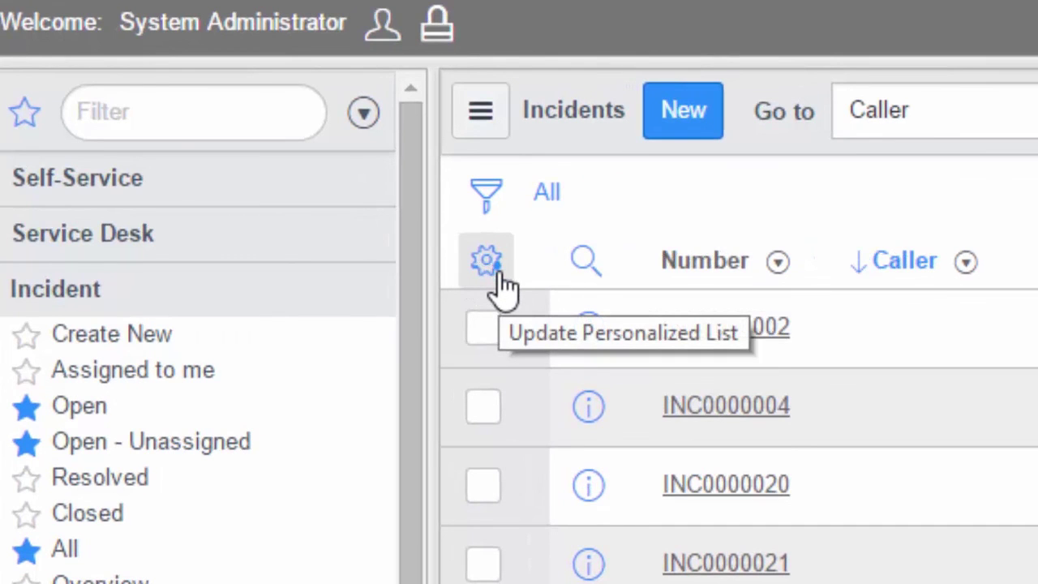
# Reset the incident list's personalized columns to the column defaults.
pyautogui.click(496, 274)
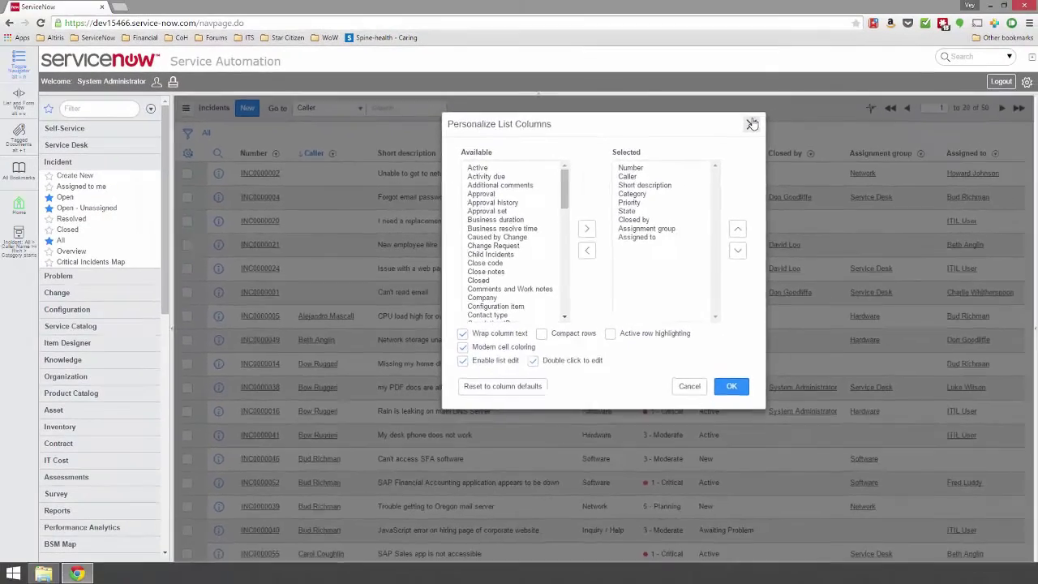
pyautogui.click(752, 64)
pyautogui.scroll(2, 774, 325)
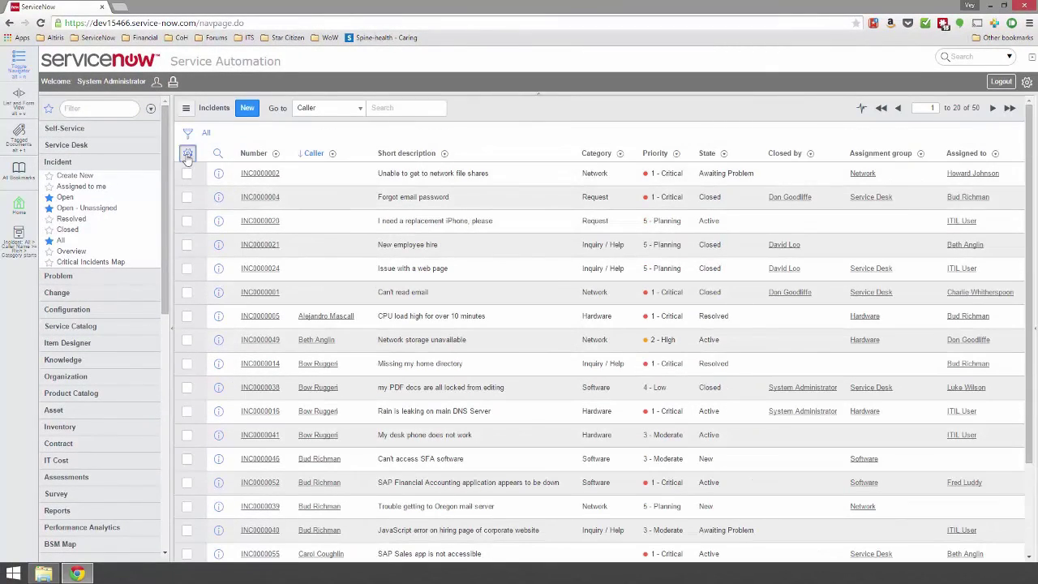
pyautogui.click(187, 152)
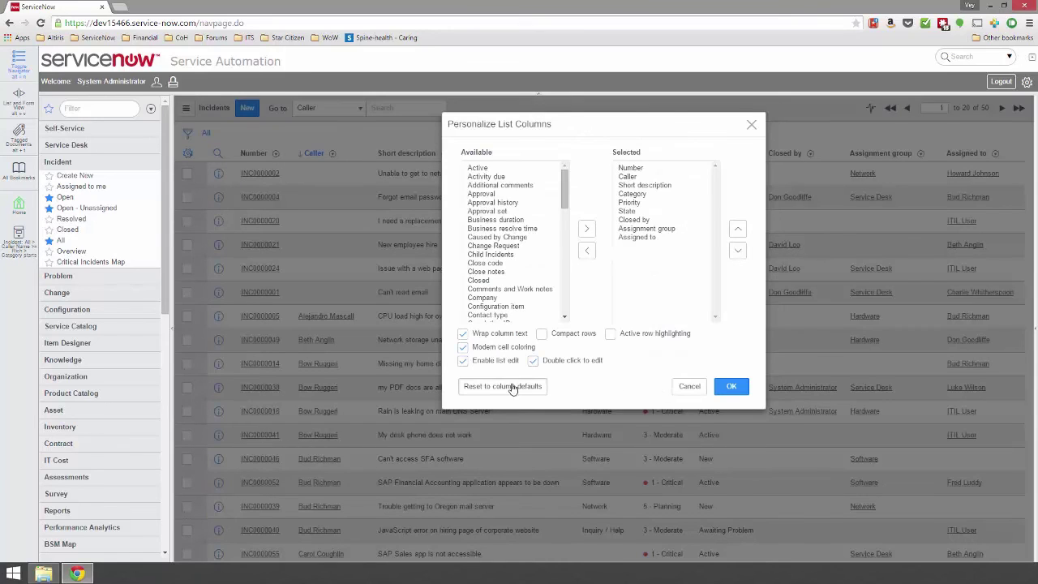
pyautogui.click(730, 390)
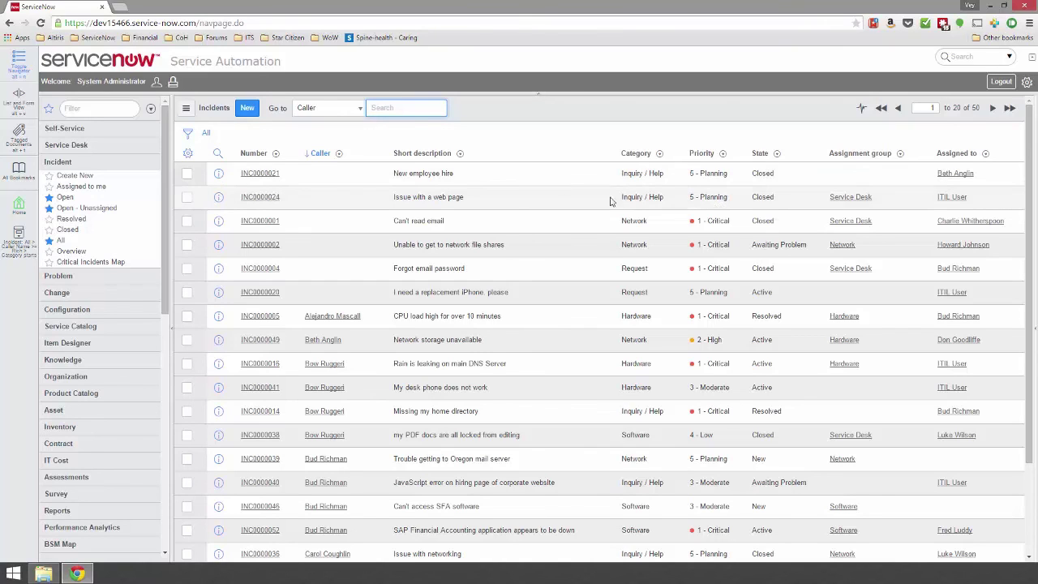
pyautogui.click(188, 134)
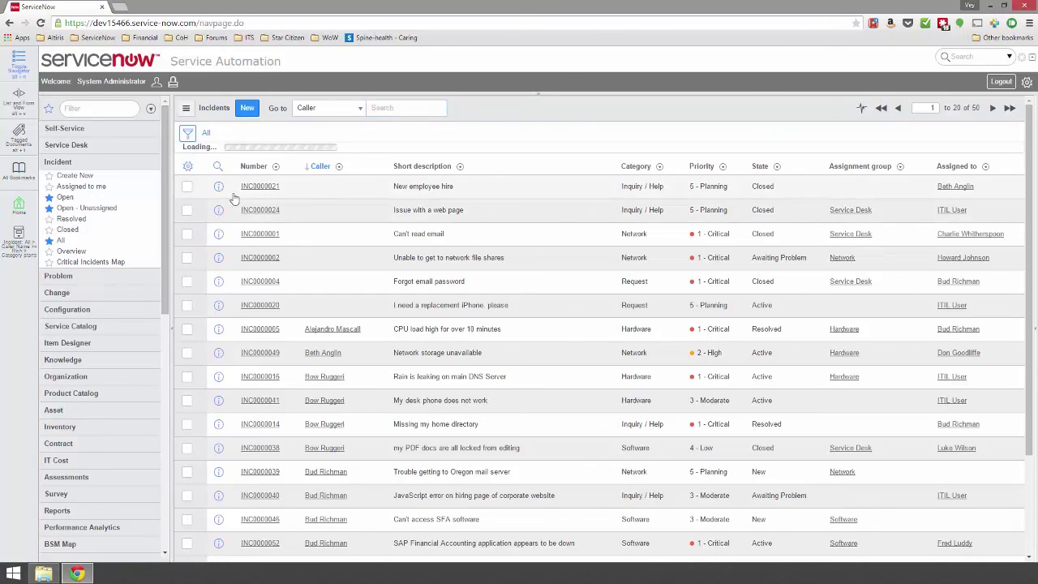
pyautogui.click(187, 133)
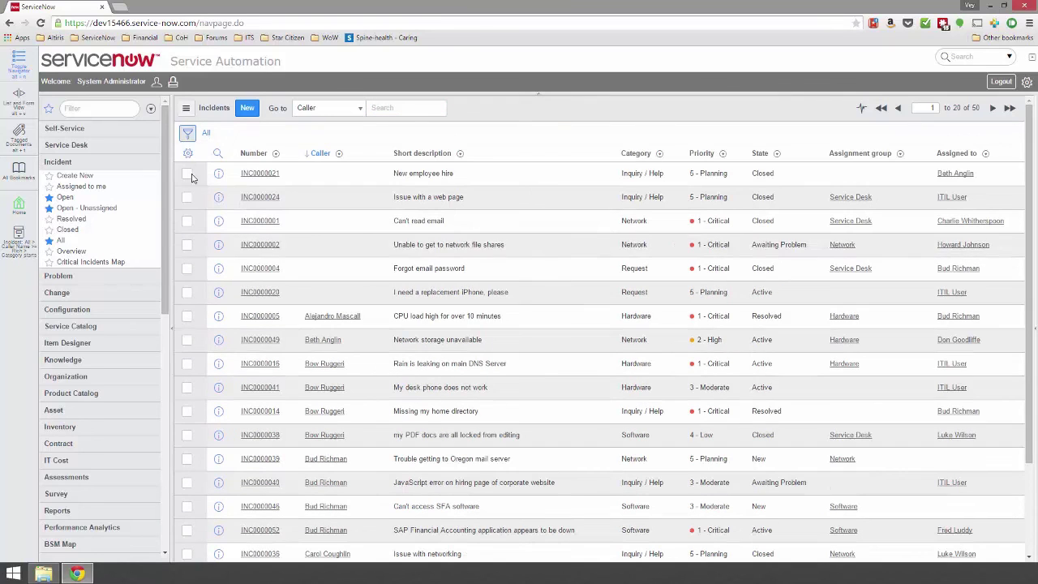